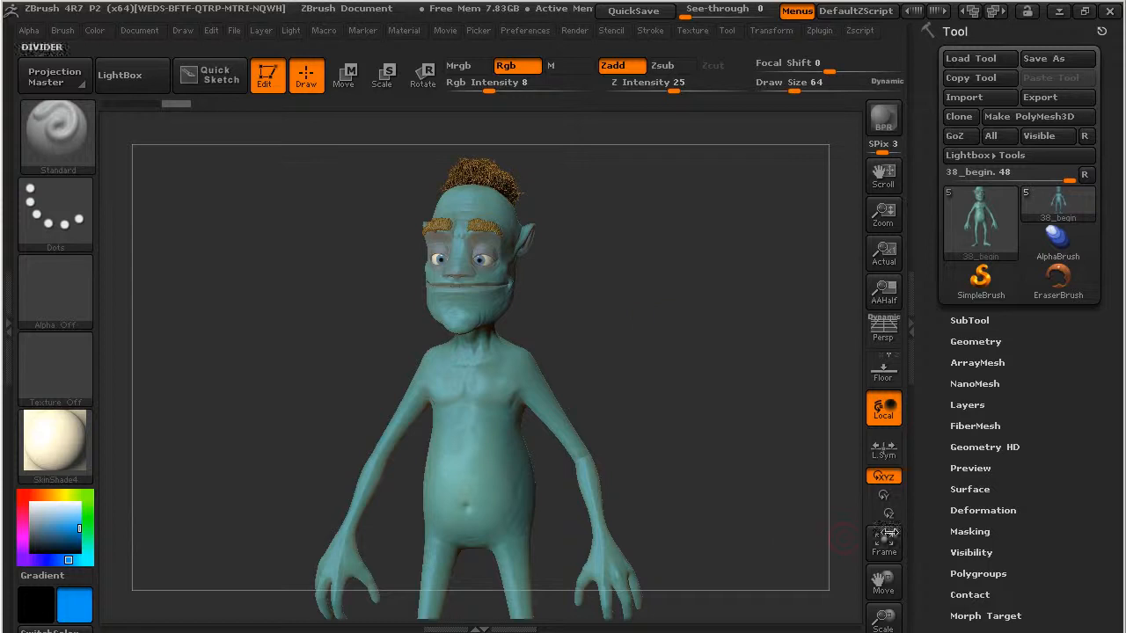
Lower the character's body mesh to subdivision level 1
{"action": "left_click", "coordinate": [974, 342]}
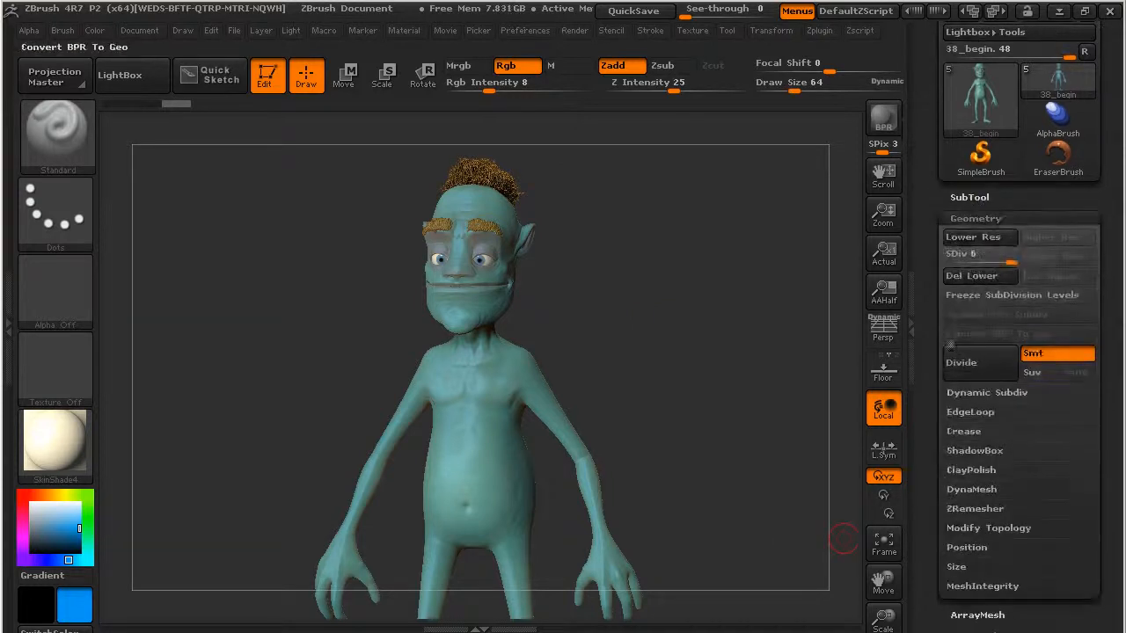
{"action": "left_click", "coordinate": [968, 190]}
{"action": "scroll", "coordinate": [932, 185], "scroll_direction": "down", "scroll_amount": 3}
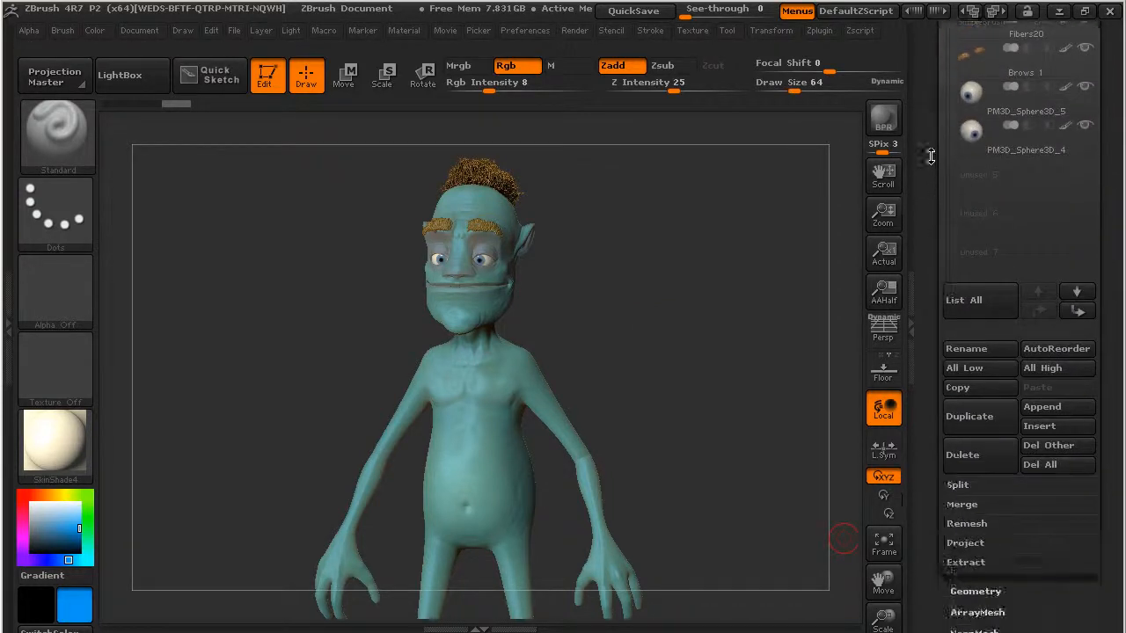
{"action": "left_click", "coordinate": [1001, 484]}
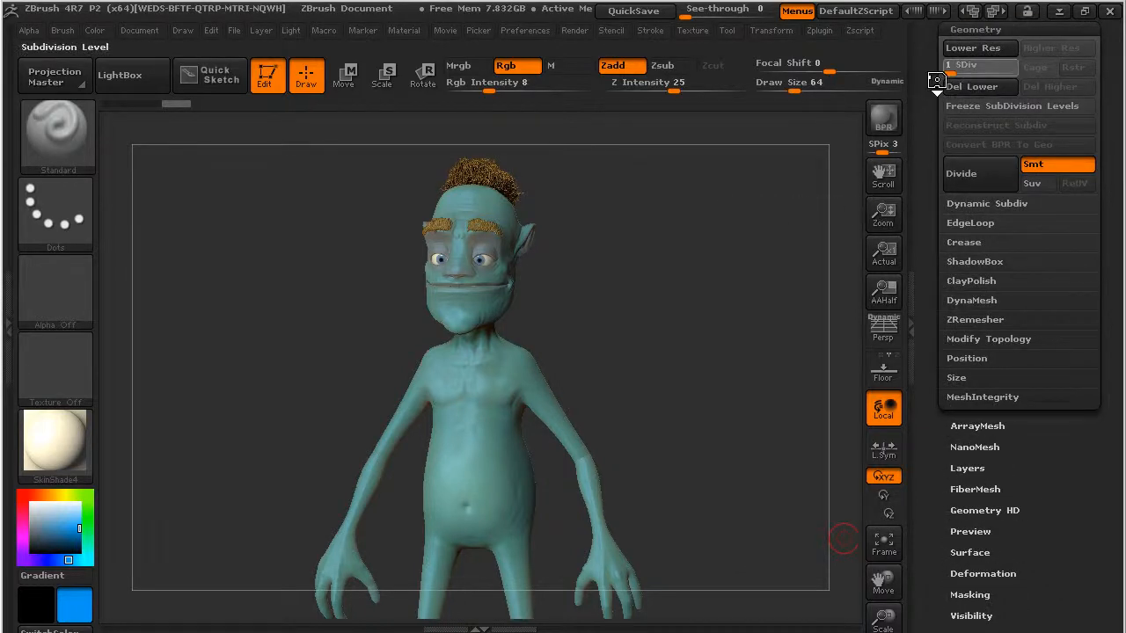
{"action": "left_click_drag", "start_coordinate": [938, 77], "coordinate": [932, 77]}
{"action": "left_click_drag", "start_coordinate": [925, 218], "coordinate": [923, 331]}
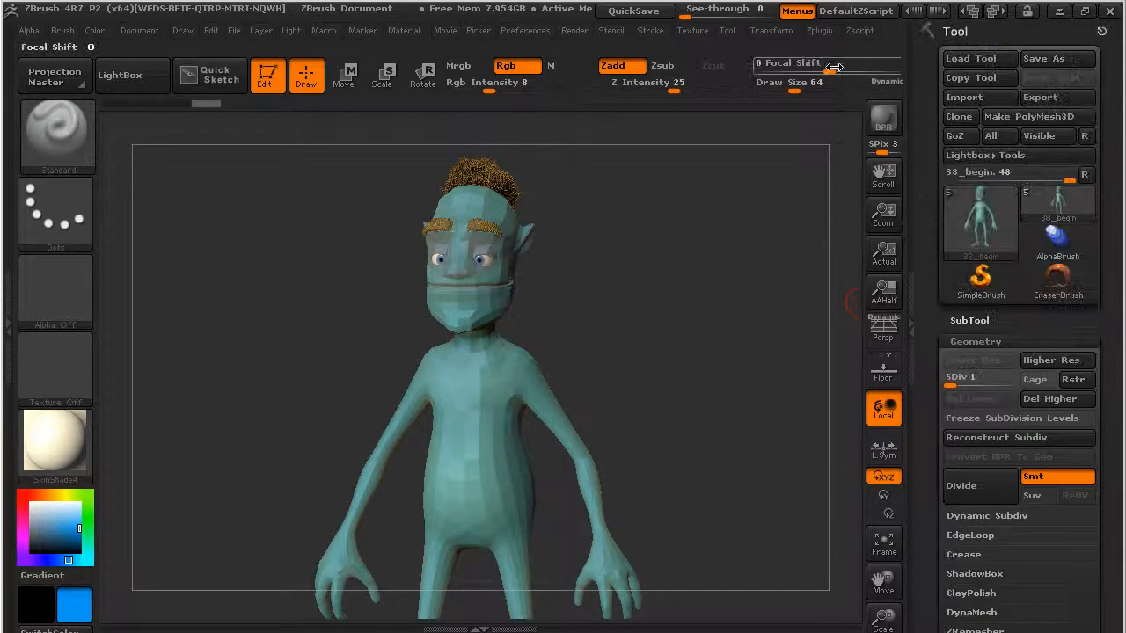
Examine the UV map creation options available for the body mesh
{"action": "left_click", "coordinate": [822, 32]}
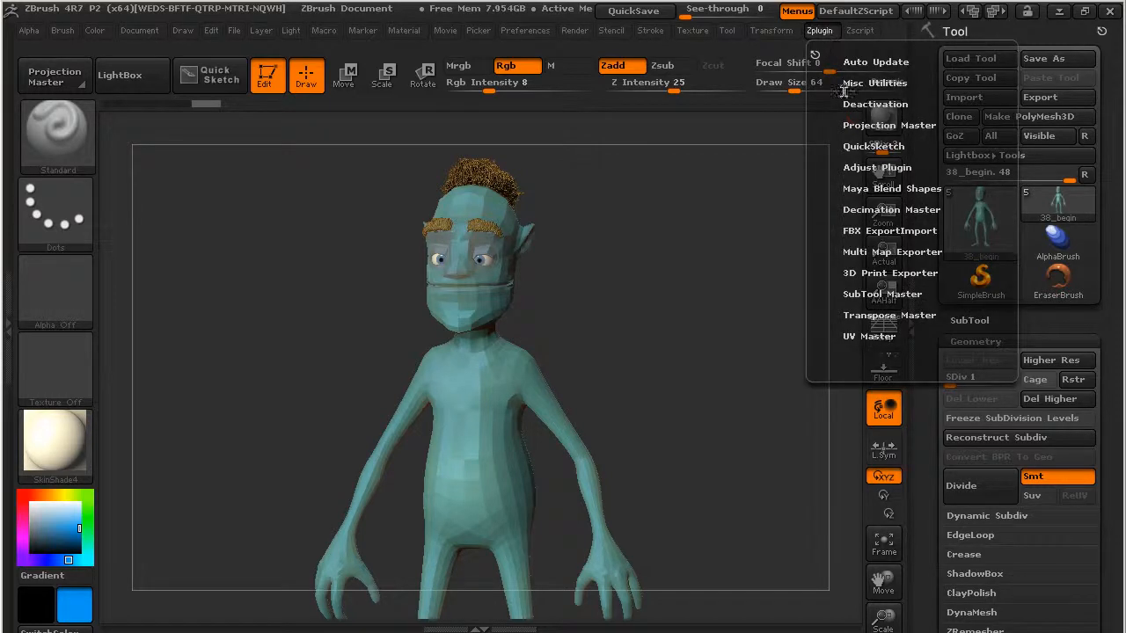
{"action": "left_click_drag", "start_coordinate": [924, 464], "coordinate": [957, 250]}
{"action": "left_click", "coordinate": [967, 244]}
{"action": "left_click_drag", "start_coordinate": [945, 311], "coordinate": [952, 397]}
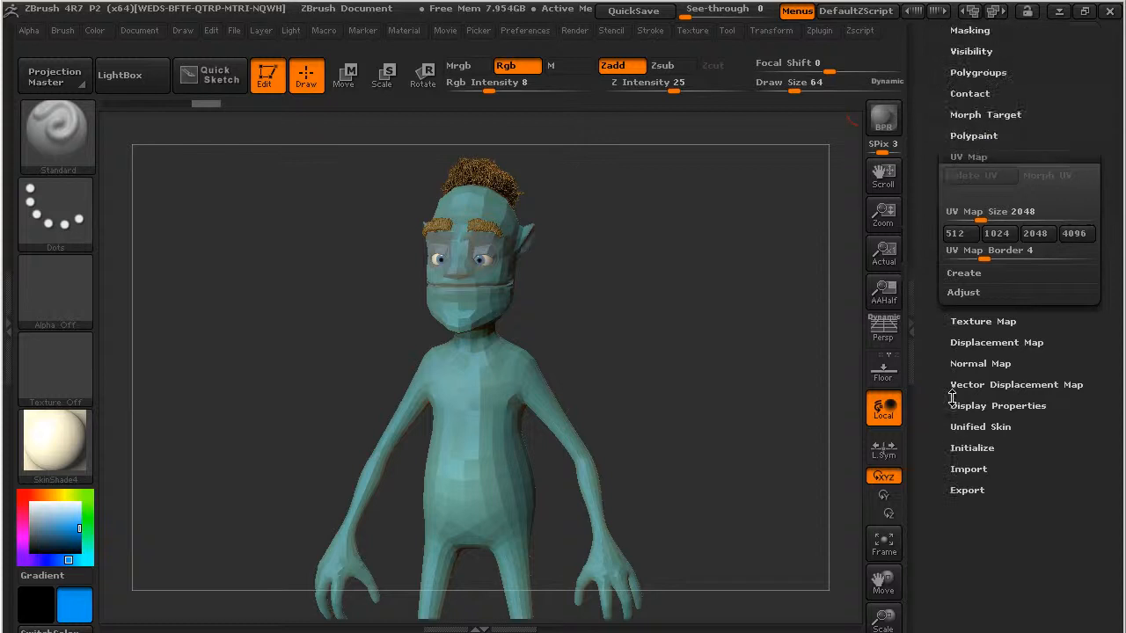
{"action": "left_click", "coordinate": [982, 274]}
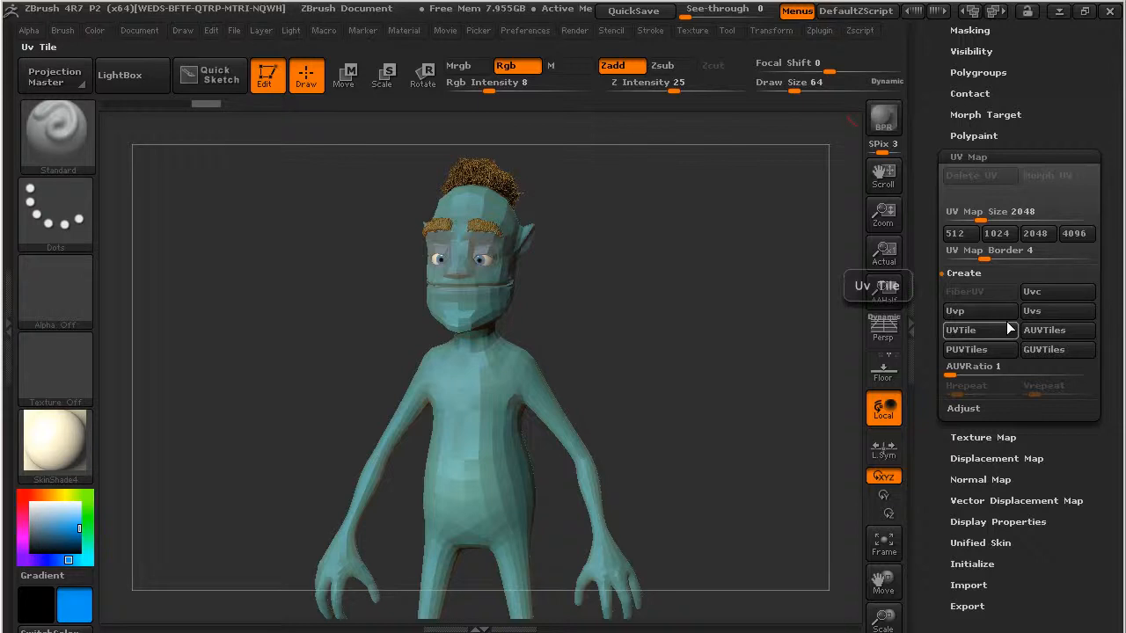
{"action": "scroll", "coordinate": [915, 429], "scroll_direction": "up", "scroll_amount": 10}
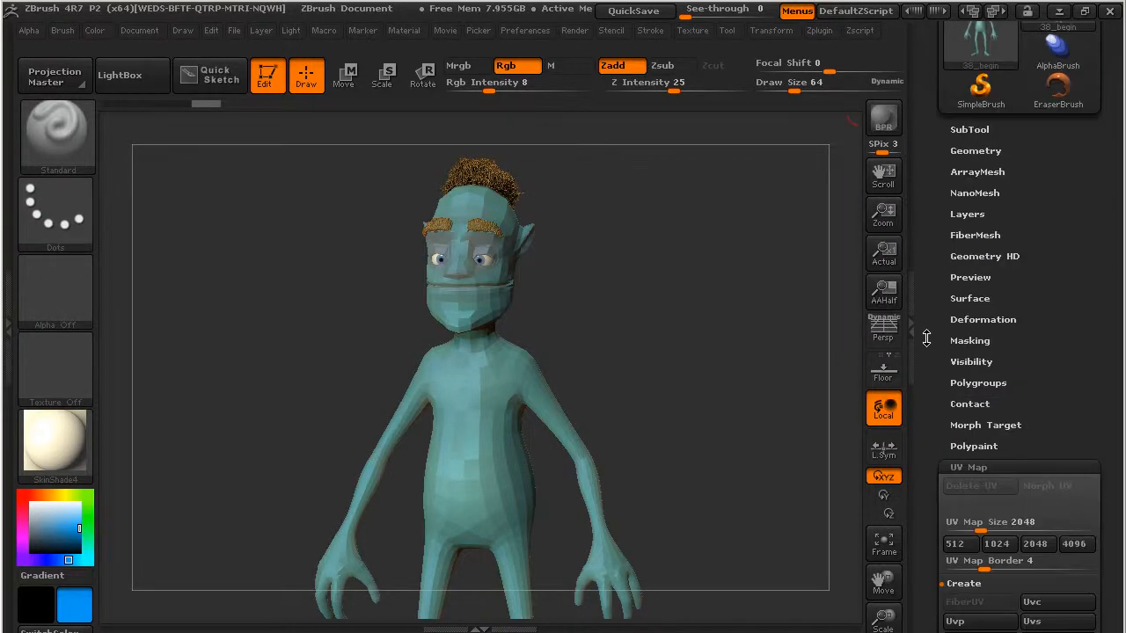
Unwrap the body mesh with UV Master, with Symmetry turned off
{"action": "left_click", "coordinate": [827, 31]}
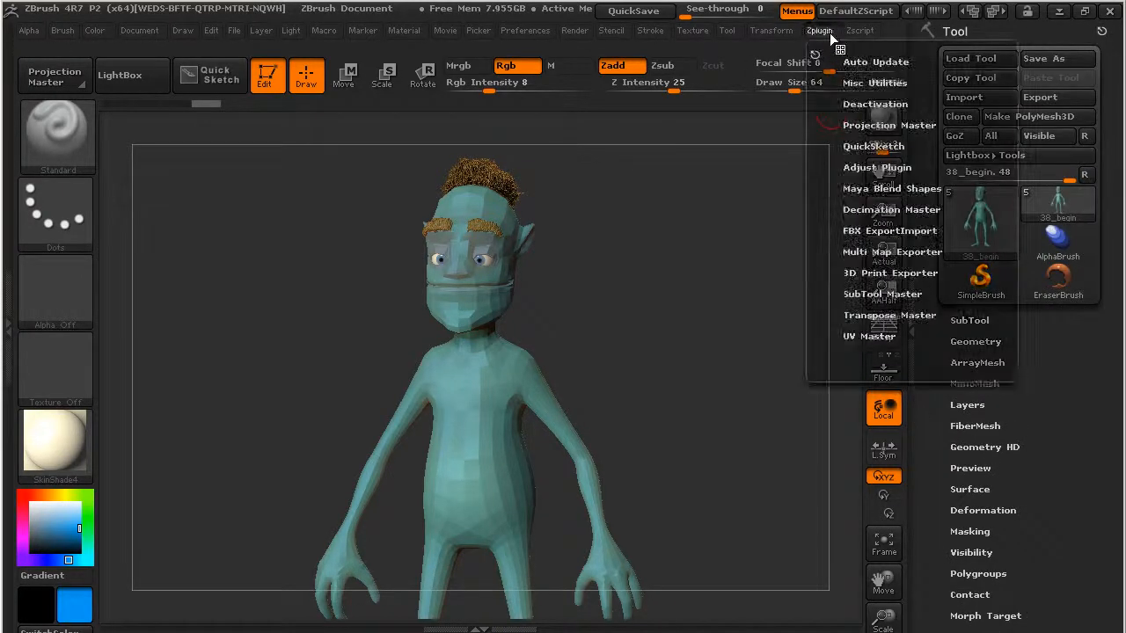
{"action": "left_click", "coordinate": [855, 337]}
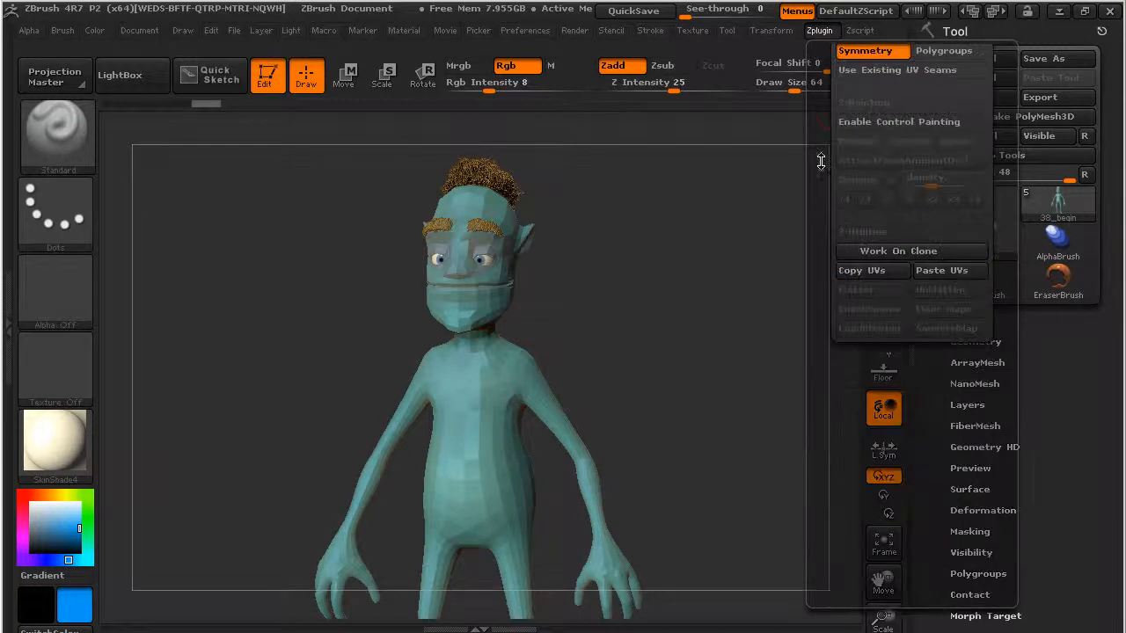
{"action": "left_click_drag", "start_coordinate": [827, 167], "coordinate": [812, 259]}
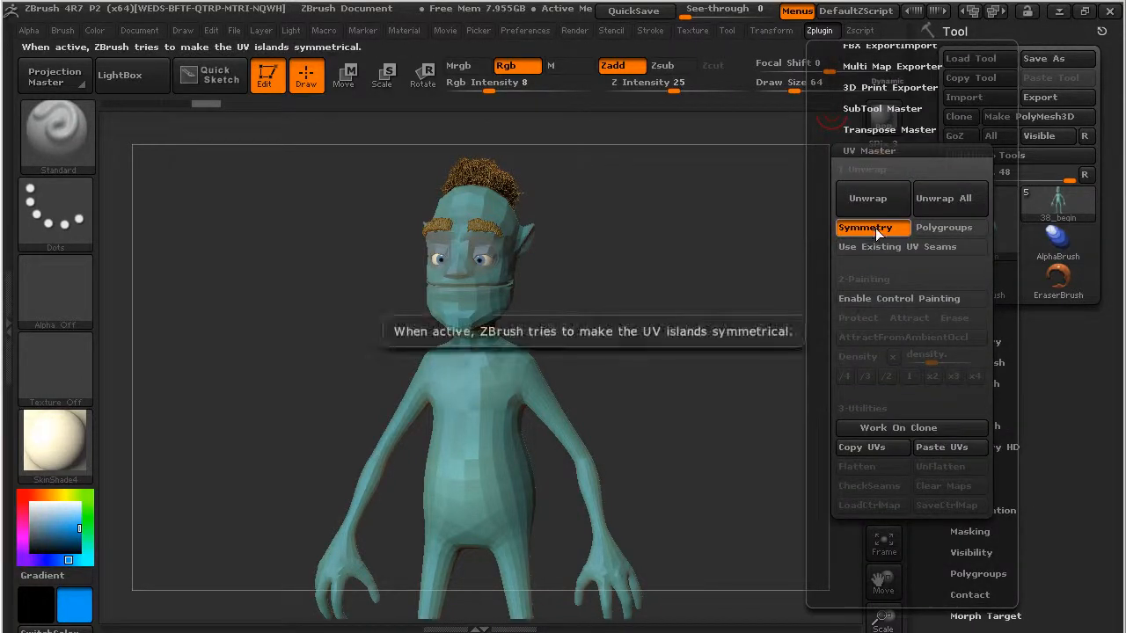
{"action": "left_click", "coordinate": [875, 228]}
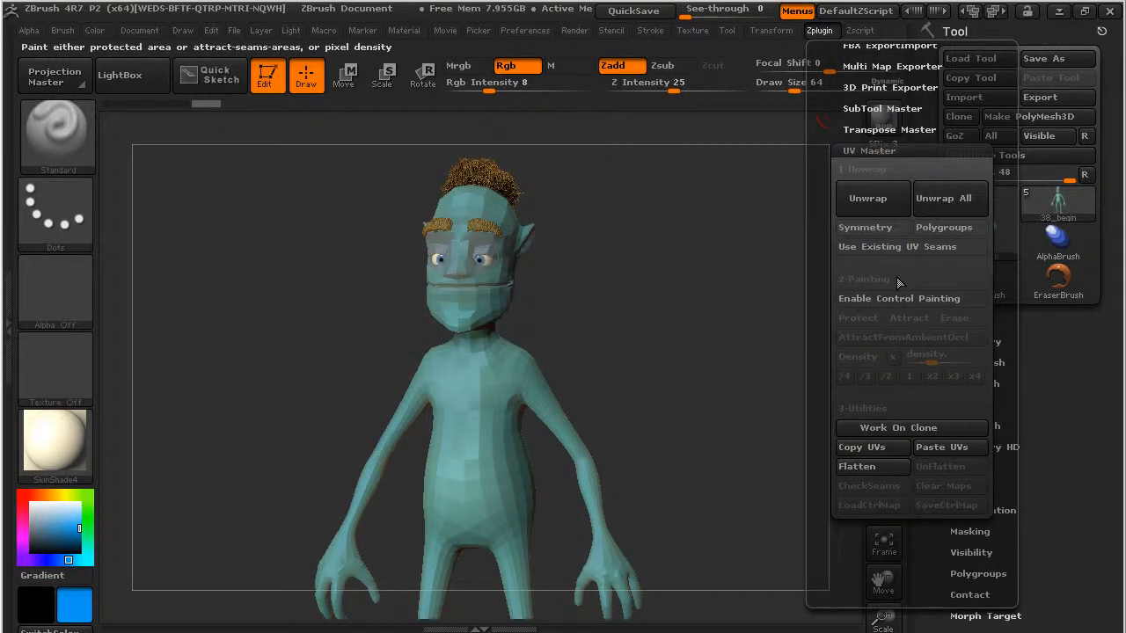
{"action": "left_click", "coordinate": [935, 228]}
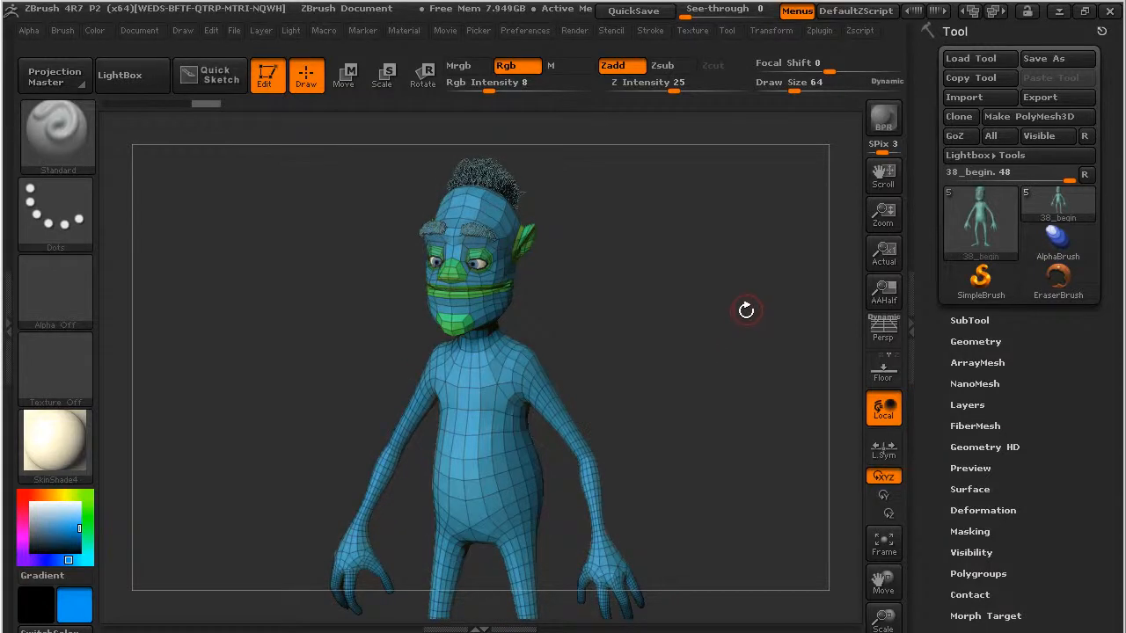
{"action": "left_click", "coordinate": [819, 30]}
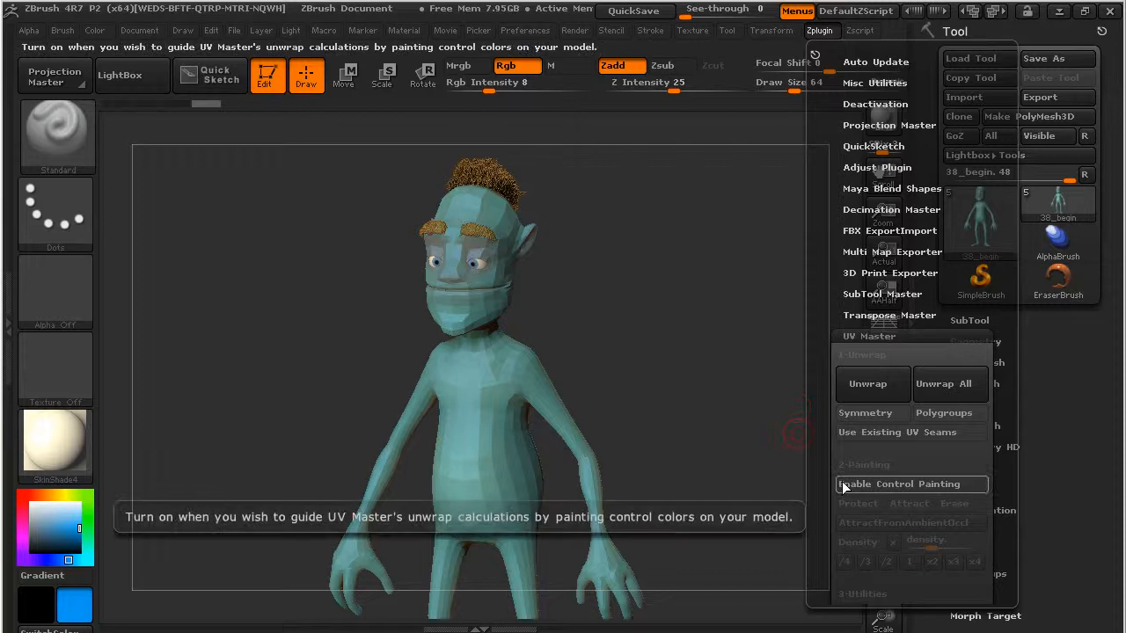
{"action": "left_click", "coordinate": [873, 395]}
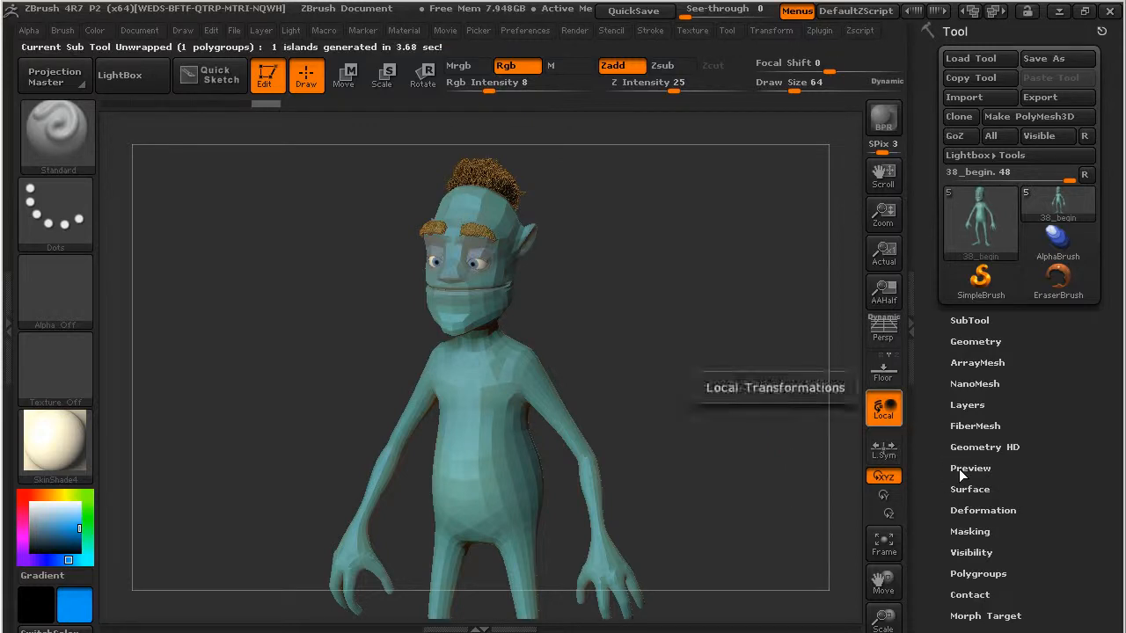
Create a texture from the body's UV map, view it on the model, and turn the texture display off
{"action": "left_click", "coordinate": [969, 321]}
{"action": "scroll", "coordinate": [937, 282], "scroll_direction": "down", "scroll_amount": 10}
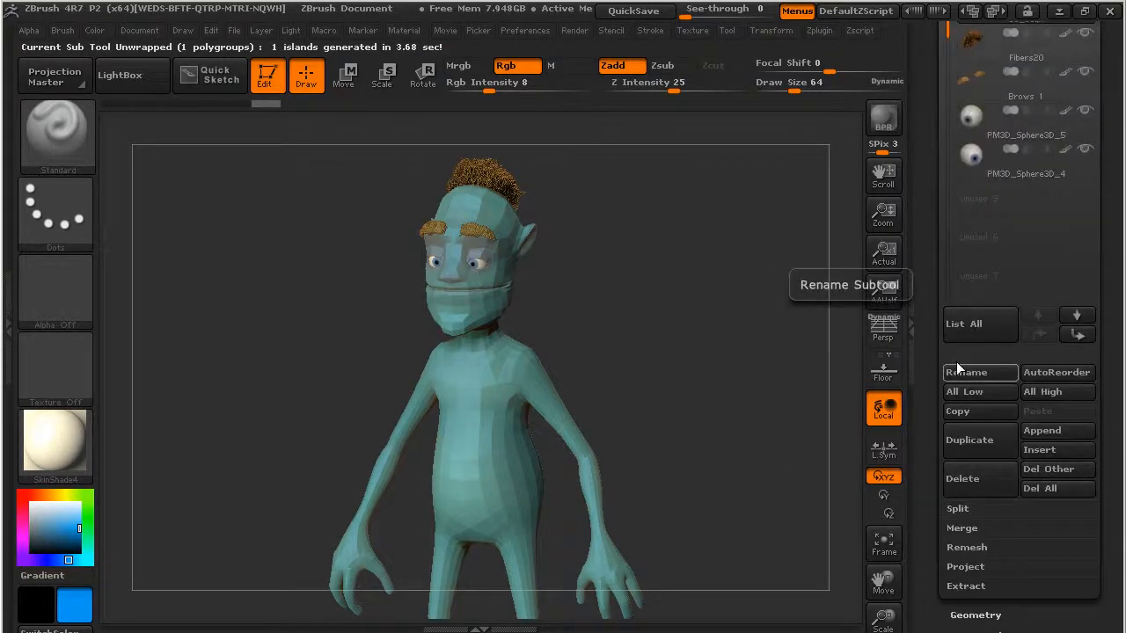
{"action": "left_click", "coordinate": [971, 276]}
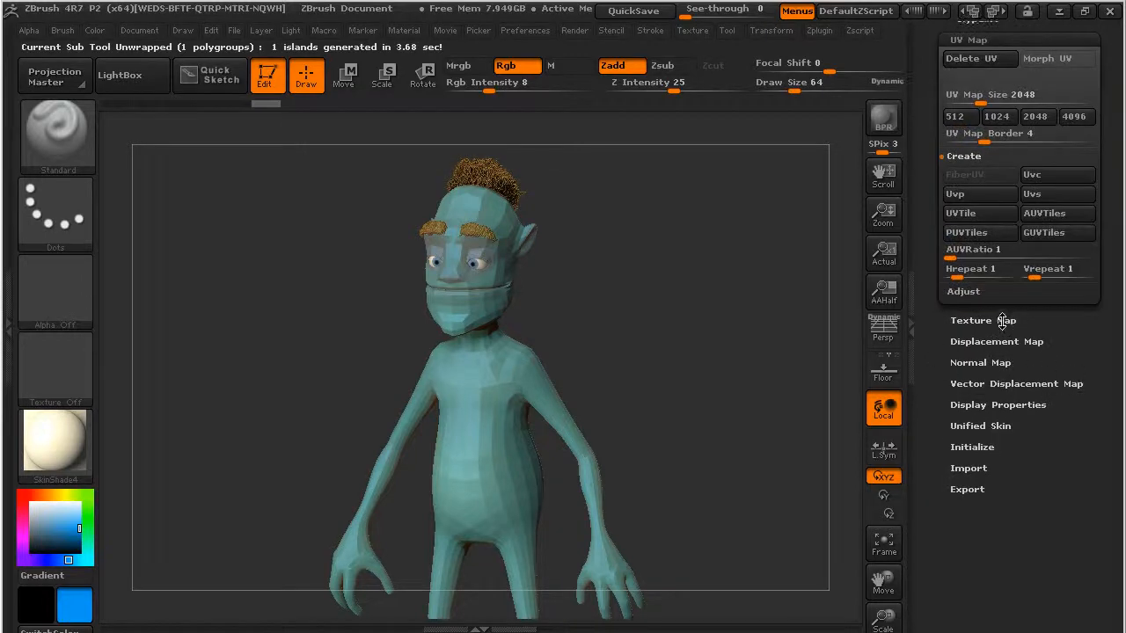
{"action": "left_click", "coordinate": [1004, 320]}
{"action": "left_click", "coordinate": [965, 196]}
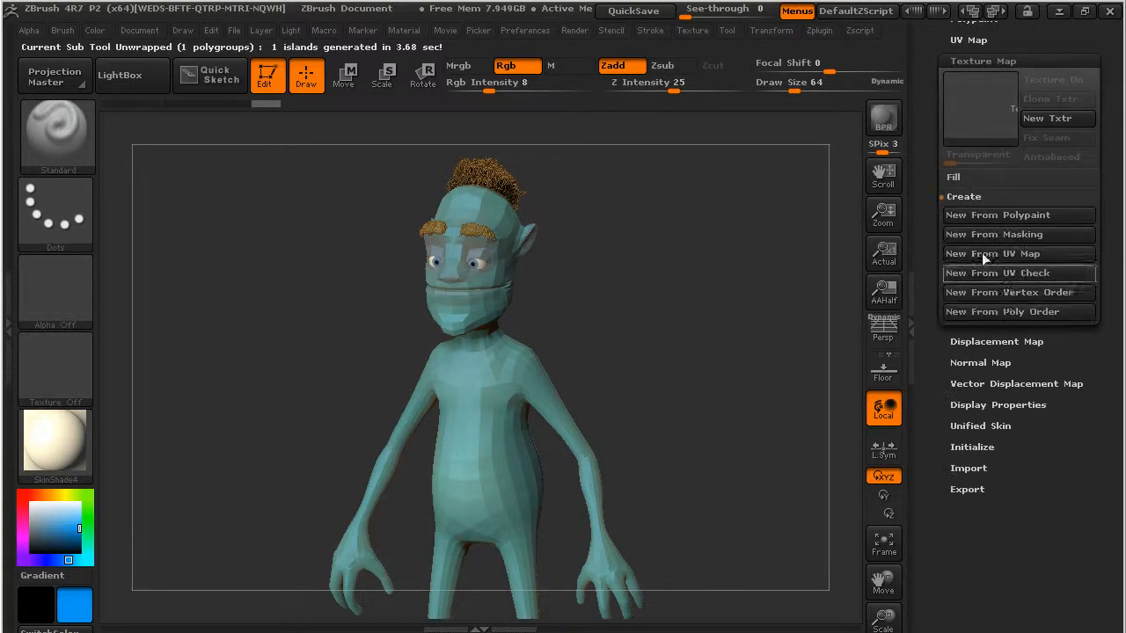
{"action": "left_click", "coordinate": [999, 254]}
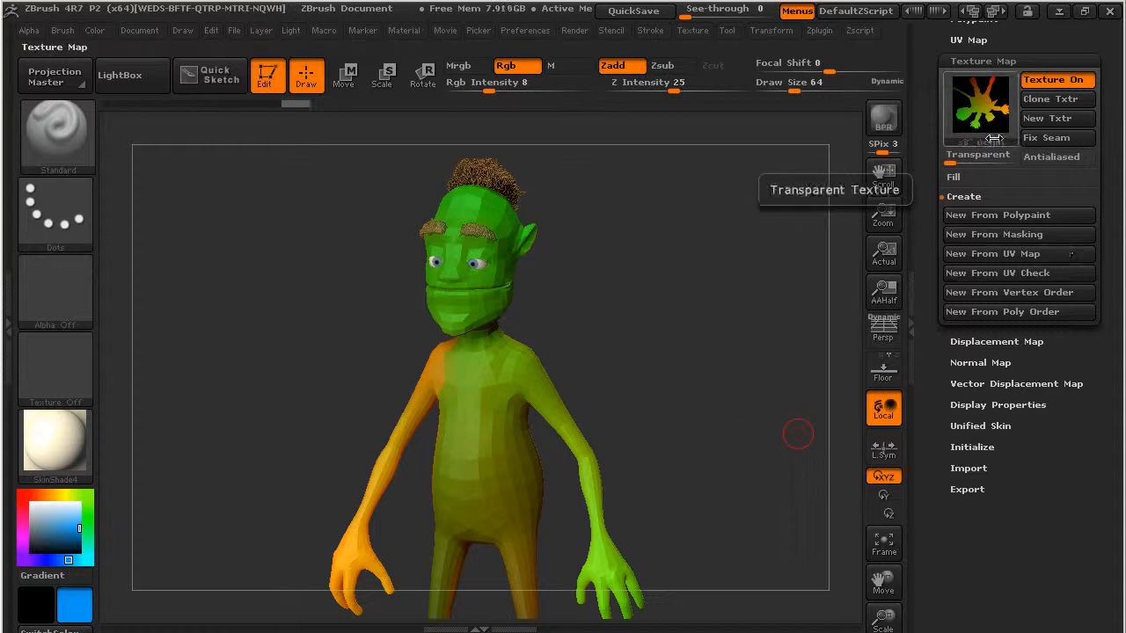
{"action": "left_click_drag", "start_coordinate": [659, 353], "coordinate": [724, 367]}
{"action": "left_click", "coordinate": [1051, 82]}
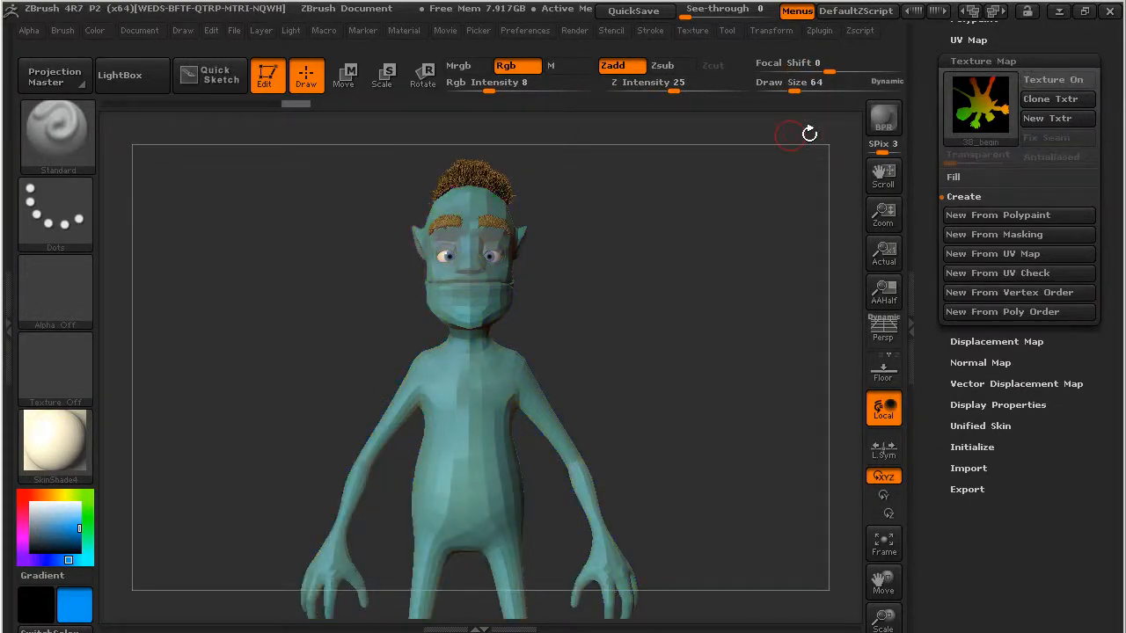
Create a working clone of the body with UV Master's Work On Clone
{"action": "left_click", "coordinate": [815, 31]}
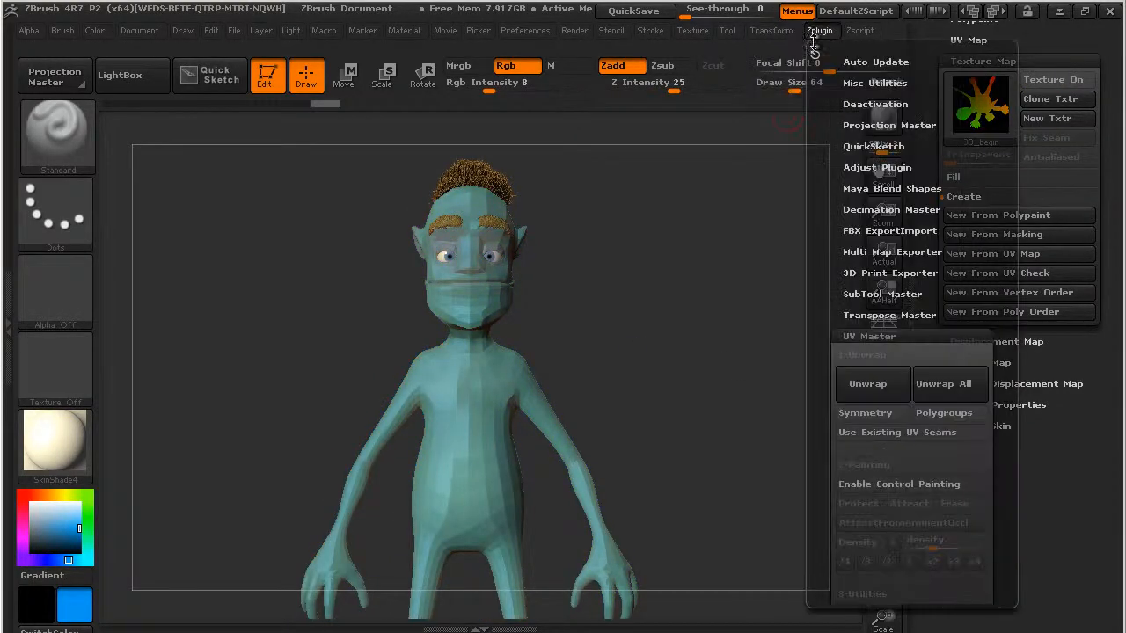
{"action": "scroll", "coordinate": [823, 396], "scroll_direction": "down", "scroll_amount": 4}
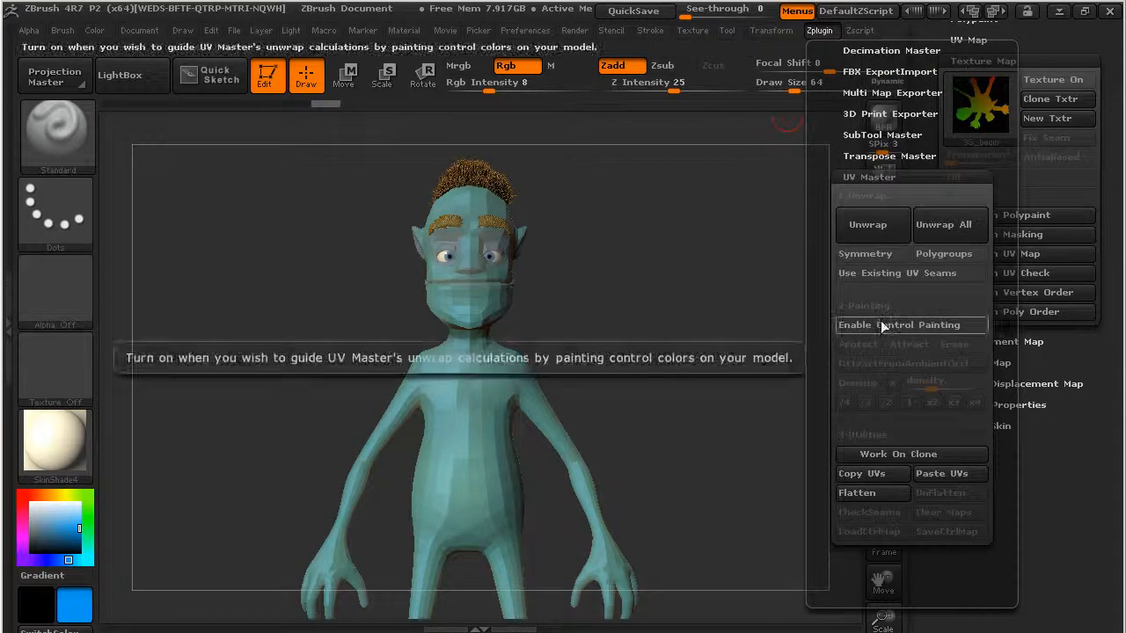
{"action": "left_click", "coordinate": [919, 452]}
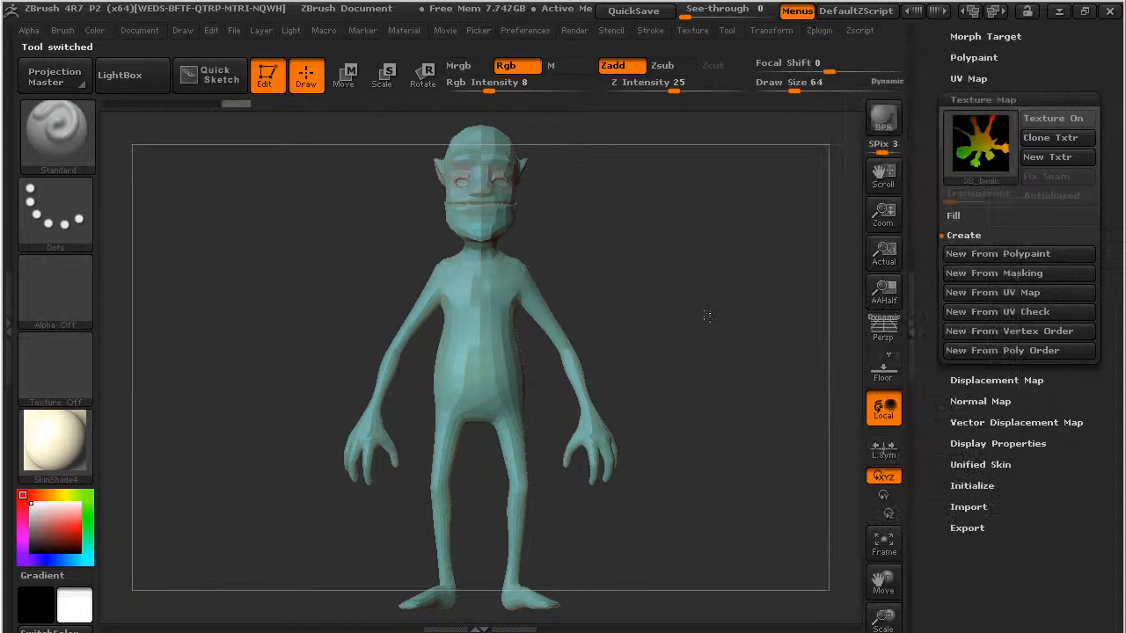
Enable UV Master's control painting on the clone and choose the Protect mode
{"action": "left_click", "coordinate": [763, 31]}
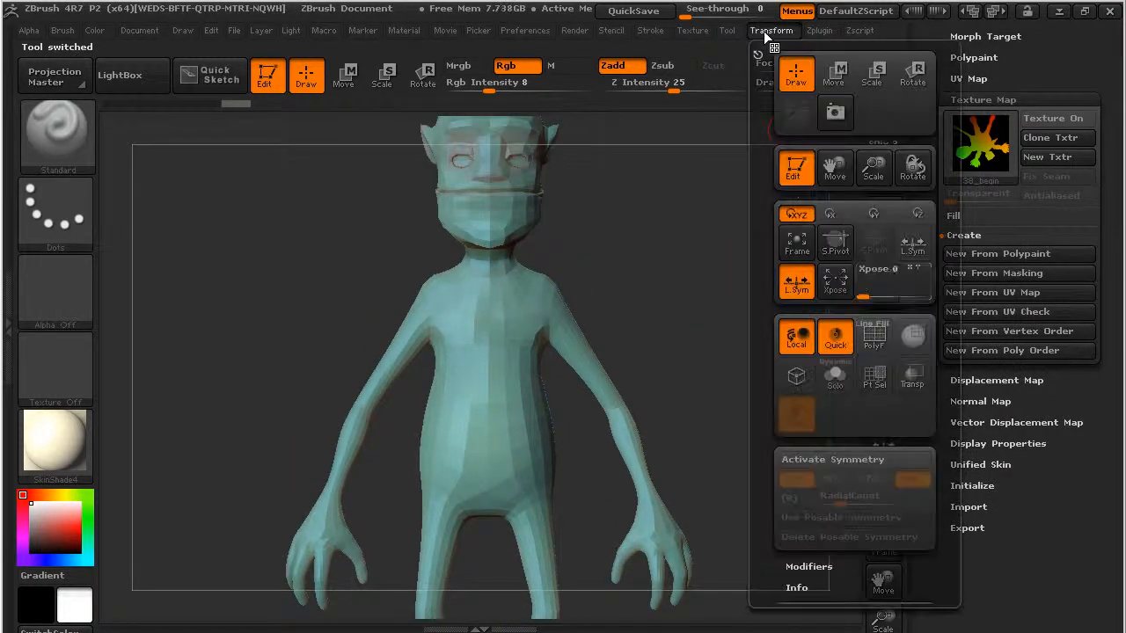
{"action": "left_click", "coordinate": [821, 31]}
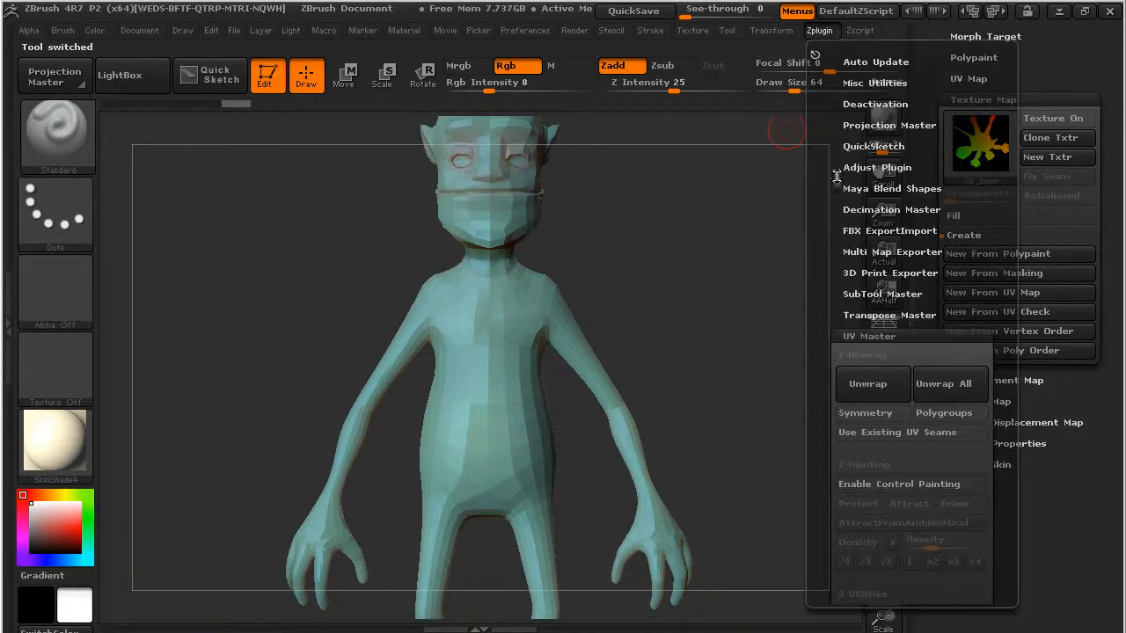
{"action": "left_click", "coordinate": [910, 483]}
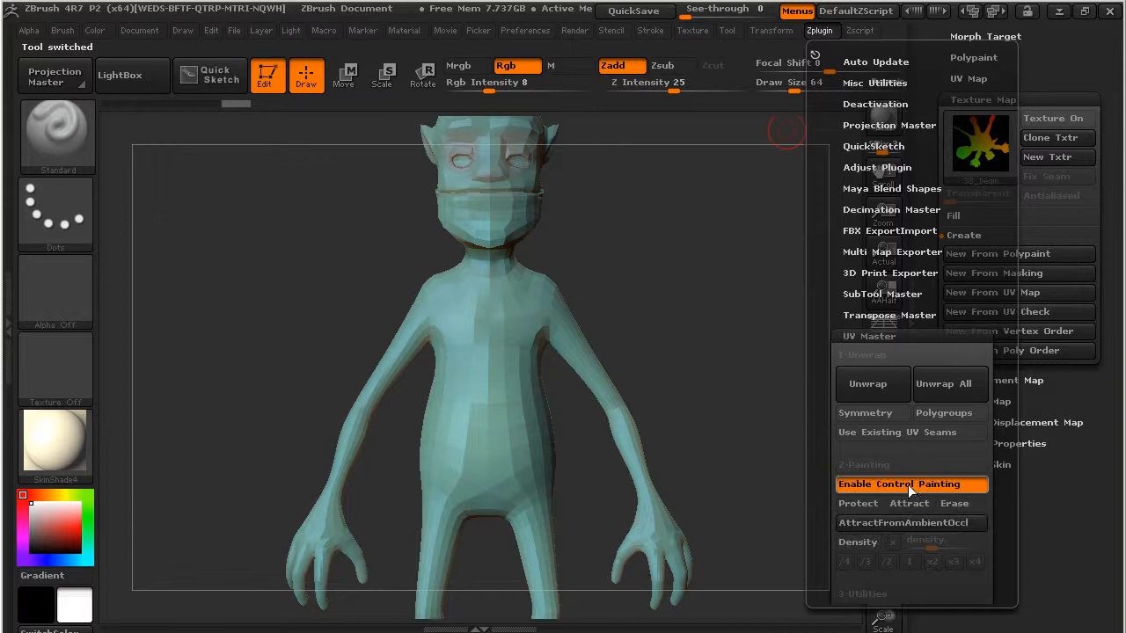
{"action": "left_click", "coordinate": [857, 503]}
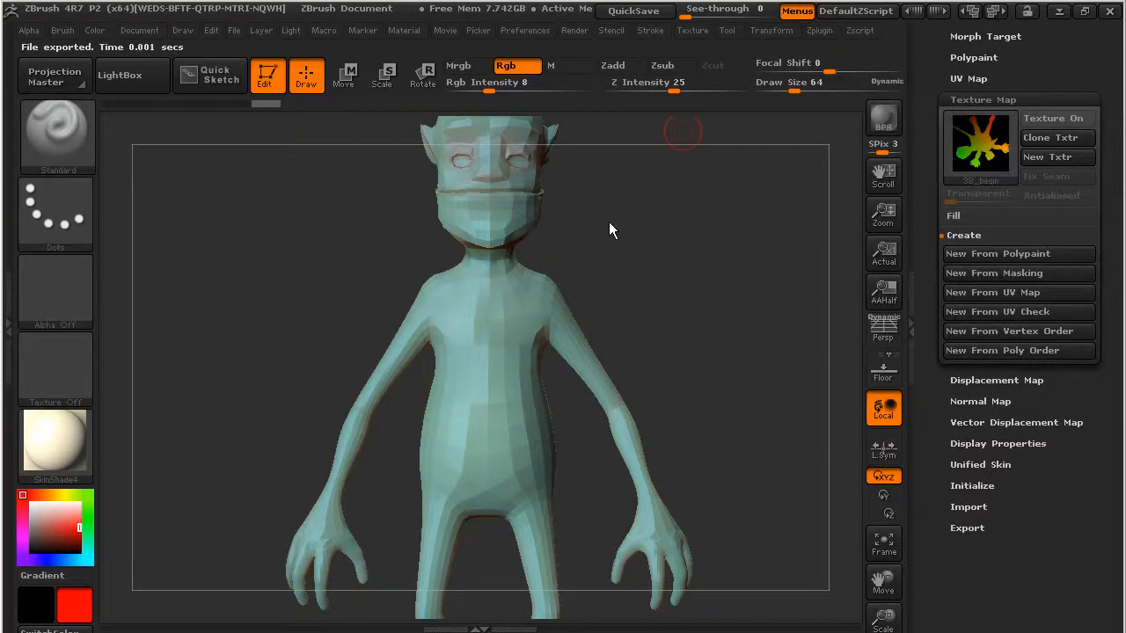
Paint red protection over the clone's chest, belly and face with a draw size of 203
{"action": "left_click_drag", "start_coordinate": [794, 84], "coordinate": [824, 88]}
{"action": "mouse_move", "coordinate": [717, 225]}
{"action": "left_mouse_down"}
{"action": "mouse_move", "coordinate": [746, 255]}
{"action": "mouse_move", "coordinate": [737, 262]}
{"action": "left_mouse_up"}
{"action": "mouse_move", "coordinate": [480, 349]}
{"action": "left_mouse_down"}
{"action": "mouse_move", "coordinate": [482, 329]}
{"action": "mouse_move", "coordinate": [527, 317]}
{"action": "mouse_move", "coordinate": [528, 344]}
{"action": "left_mouse_up"}
{"action": "left_click_drag", "start_coordinate": [706, 328], "coordinate": [655, 345]}
{"action": "mouse_move", "coordinate": [476, 401]}
{"action": "left_mouse_down"}
{"action": "mouse_move", "coordinate": [492, 480]}
{"action": "mouse_move", "coordinate": [535, 378]}
{"action": "mouse_move", "coordinate": [545, 492]}
{"action": "mouse_move", "coordinate": [528, 520]}
{"action": "mouse_move", "coordinate": [480, 501]}
{"action": "left_mouse_up"}
{"action": "mouse_move", "coordinate": [626, 250]}
{"action": "left_mouse_down"}
{"action": "mouse_move", "coordinate": [566, 376]}
{"action": "mouse_move", "coordinate": [573, 291]}
{"action": "mouse_move", "coordinate": [571, 388]}
{"action": "left_mouse_up"}
{"action": "left_click", "coordinate": [572, 280]}
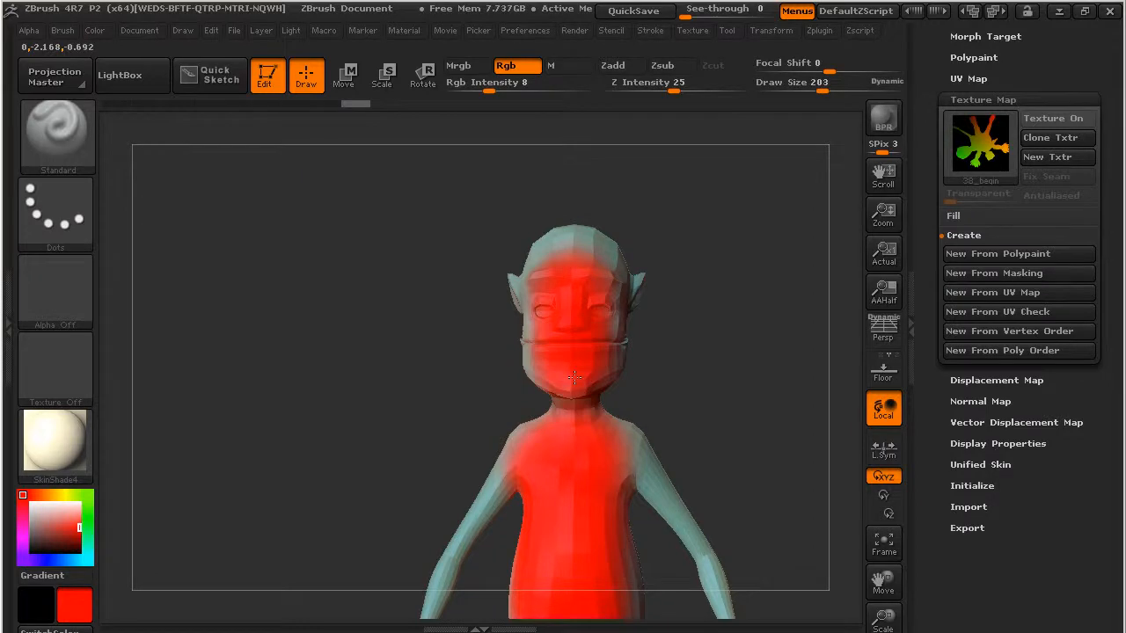
{"action": "left_click_drag", "start_coordinate": [746, 328], "coordinate": [759, 229]}
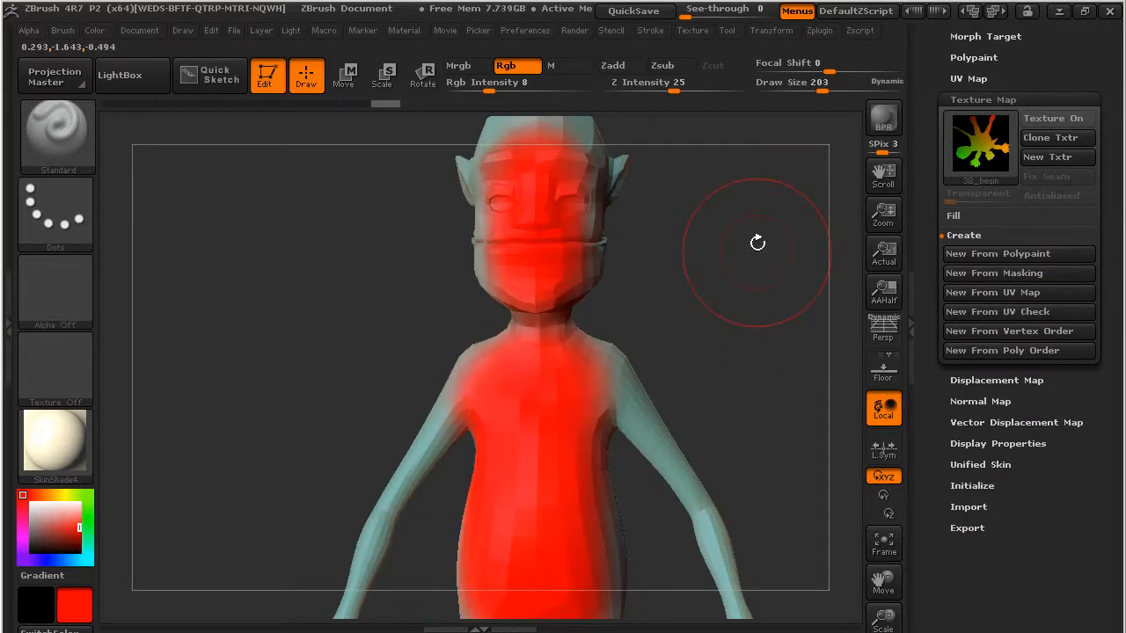
Unwrap the clone with the painted protection and create a new texture from its UV map
{"action": "left_click", "coordinate": [818, 31]}
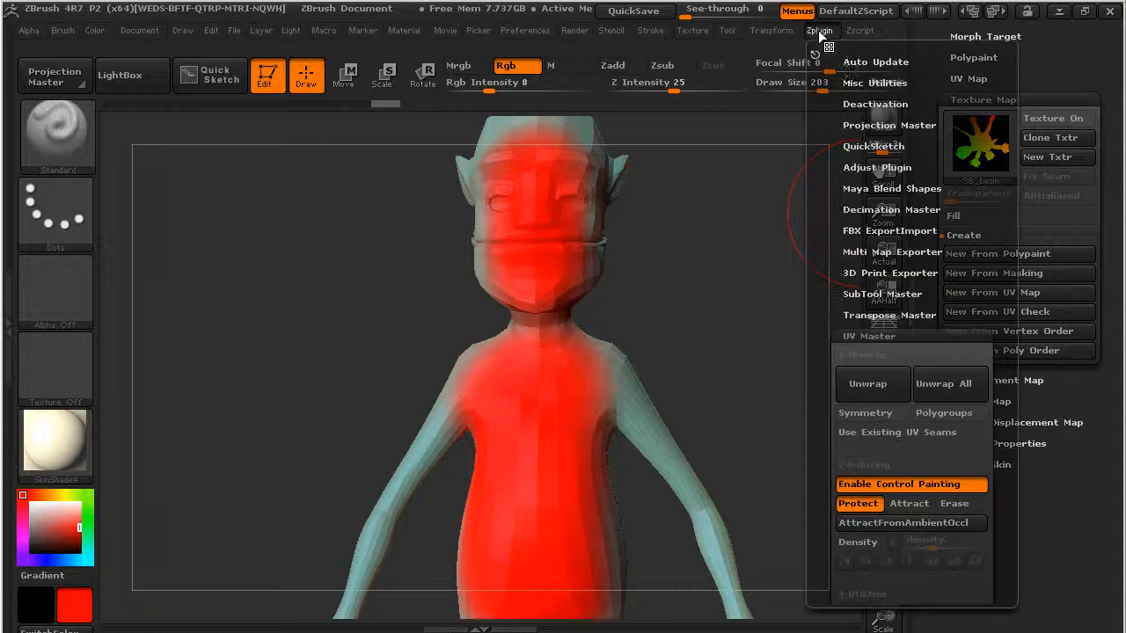
{"action": "left_click", "coordinate": [883, 387]}
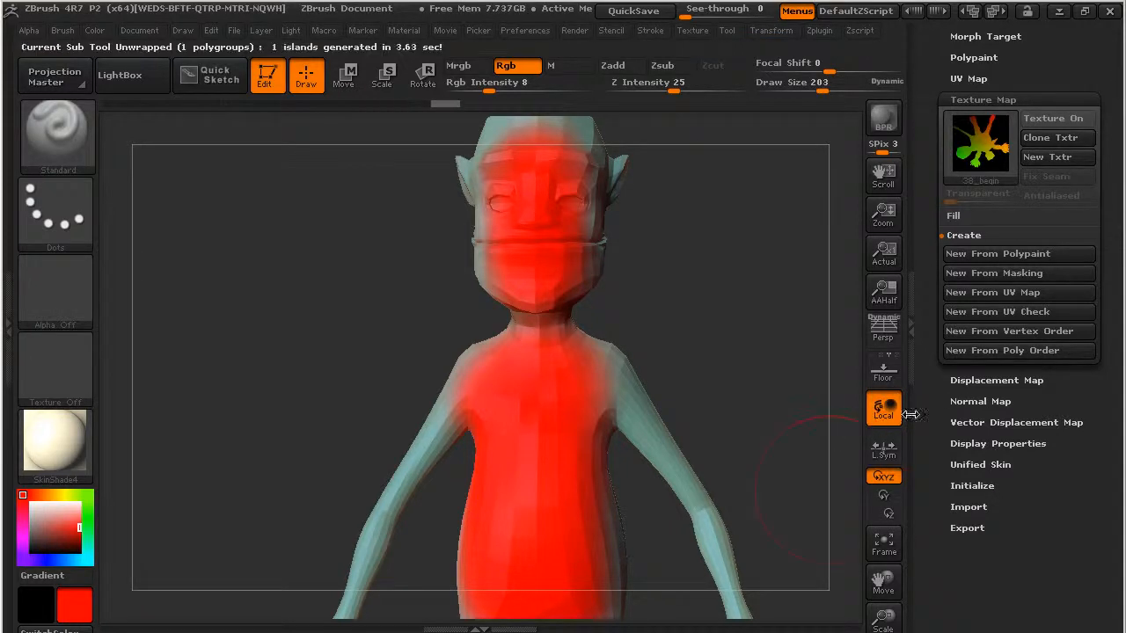
{"action": "left_click", "coordinate": [1031, 293]}
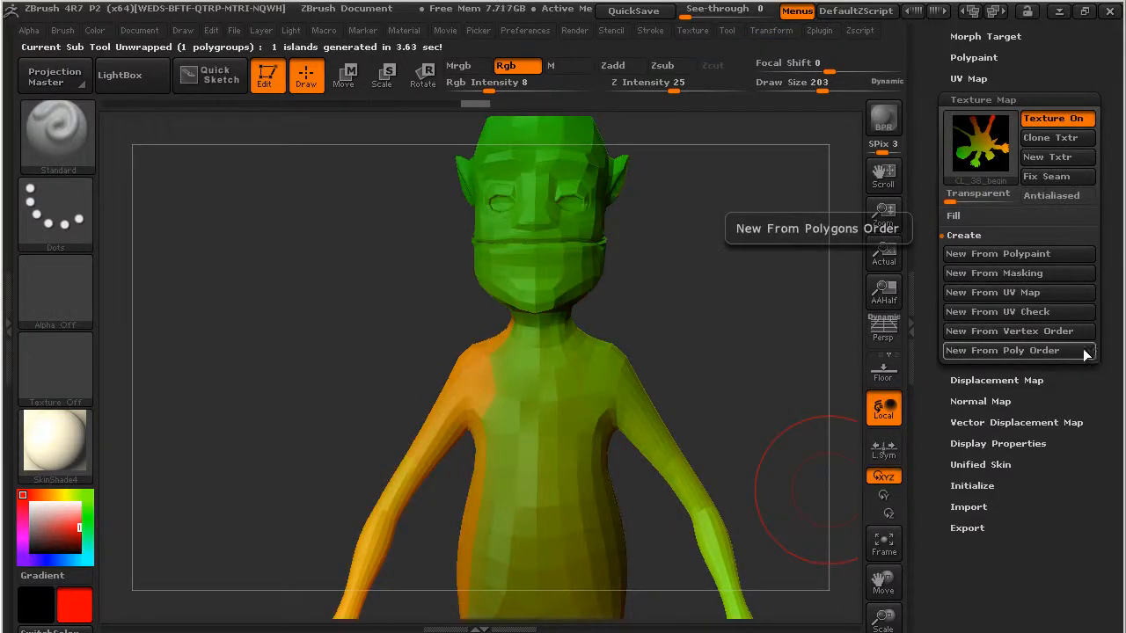
Inspect the UV islands around the clone's neck and shoulders, and turn the texture display off
{"action": "left_click_drag", "start_coordinate": [729, 347], "coordinate": [601, 346]}
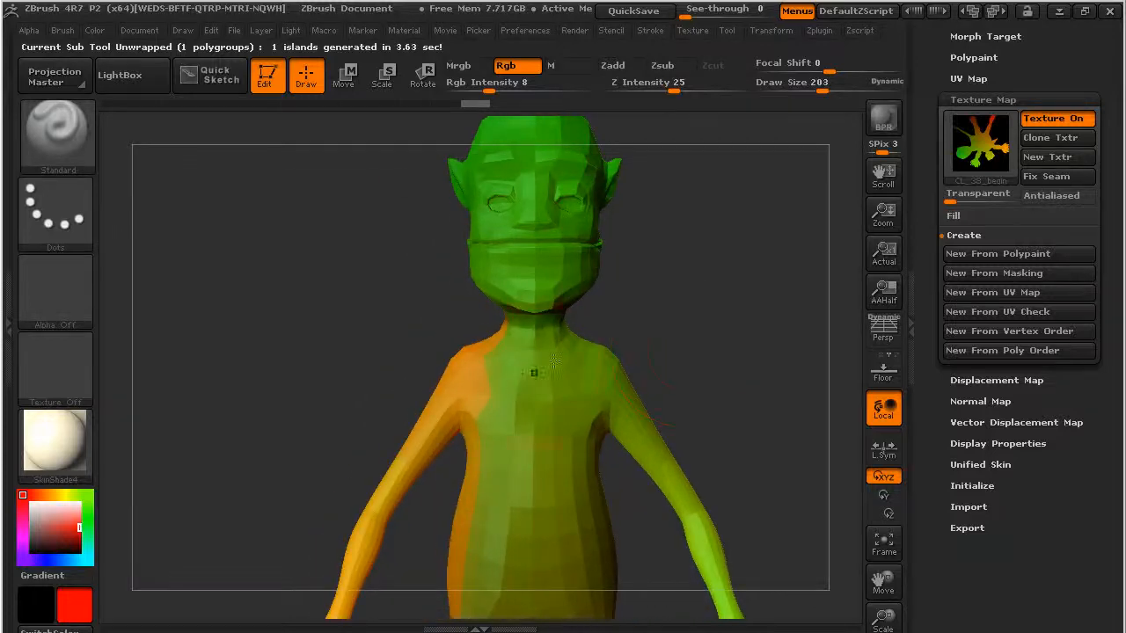
{"action": "left_click_drag", "start_coordinate": [756, 312], "coordinate": [727, 343]}
{"action": "left_click", "coordinate": [1053, 117]}
{"action": "left_click_drag", "start_coordinate": [741, 182], "coordinate": [717, 184]}
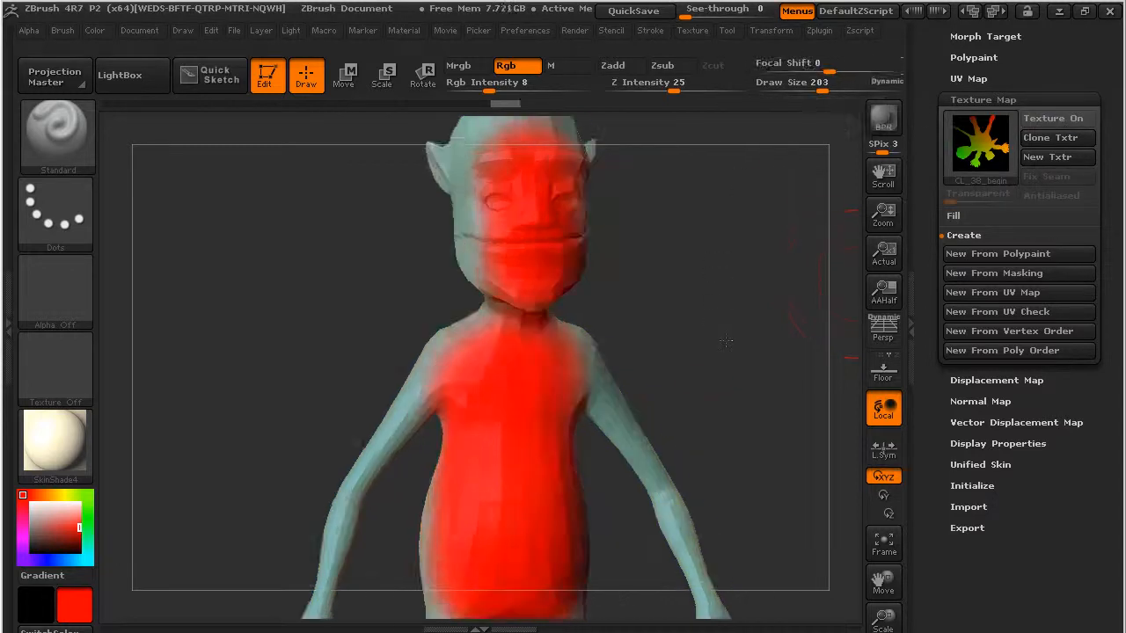
Switch the control painting to Attract and paint blue down the middle of the clone's head, neck and back
{"action": "left_click", "coordinate": [819, 29]}
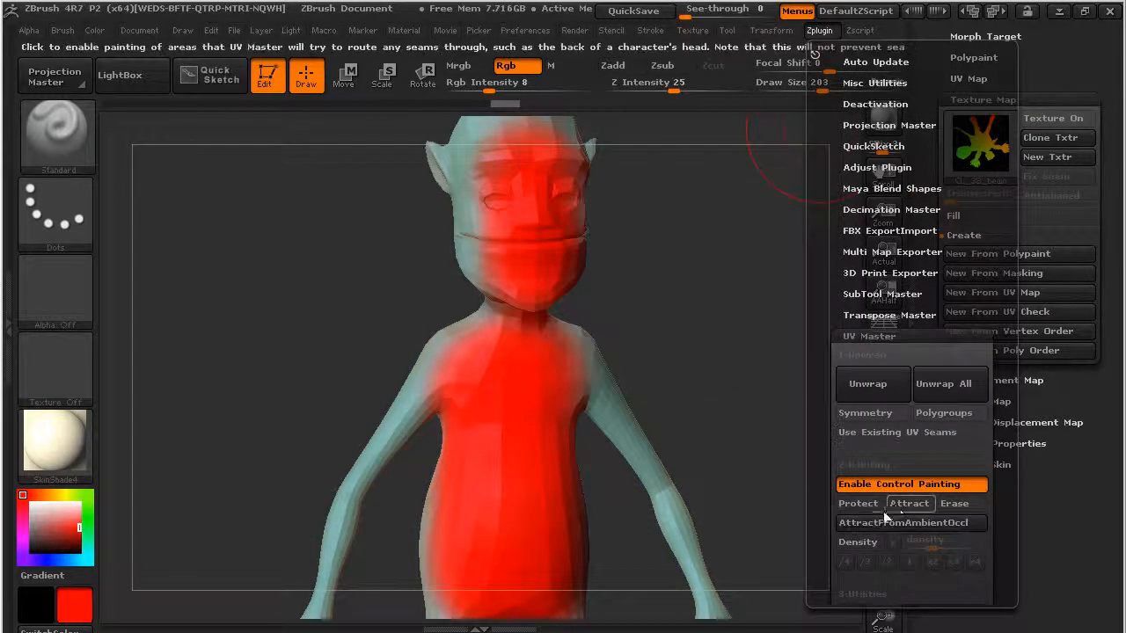
{"action": "left_click_drag", "start_coordinate": [791, 397], "coordinate": [719, 362]}
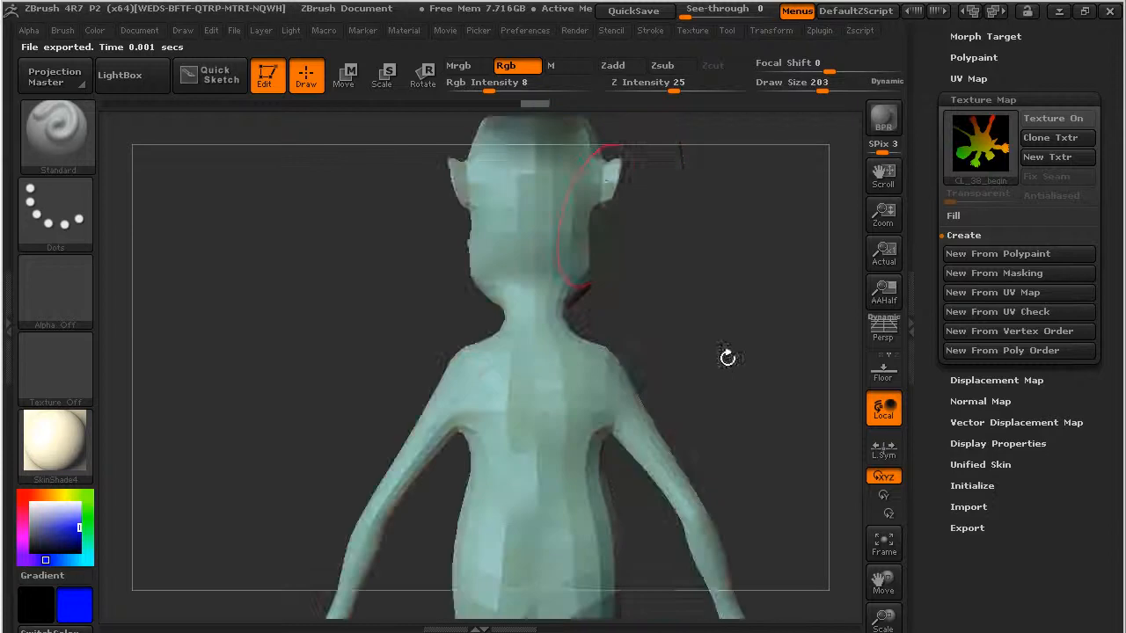
{"action": "left_click_drag", "start_coordinate": [661, 216], "coordinate": [611, 214], "text": "alt"}
{"action": "left_click_drag", "start_coordinate": [532, 172], "coordinate": [534, 507]}
{"action": "mouse_move", "coordinate": [844, 316]}
{"action": "left_mouse_down"}
{"action": "mouse_move", "coordinate": [748, 316]}
{"action": "mouse_move", "coordinate": [869, 318]}
{"action": "left_mouse_up"}
{"action": "left_click_drag", "start_coordinate": [719, 313], "coordinate": [879, 302]}
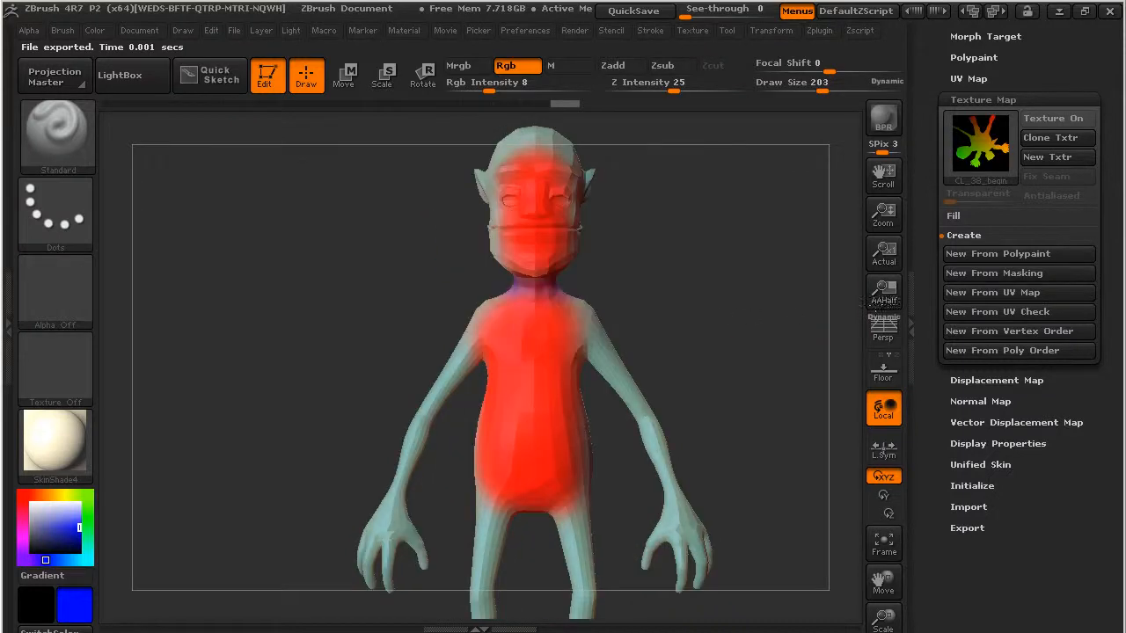
Switch the control painting back to Protect and paint red over the blue on the front of the clone's neck
{"action": "left_click", "coordinate": [816, 31]}
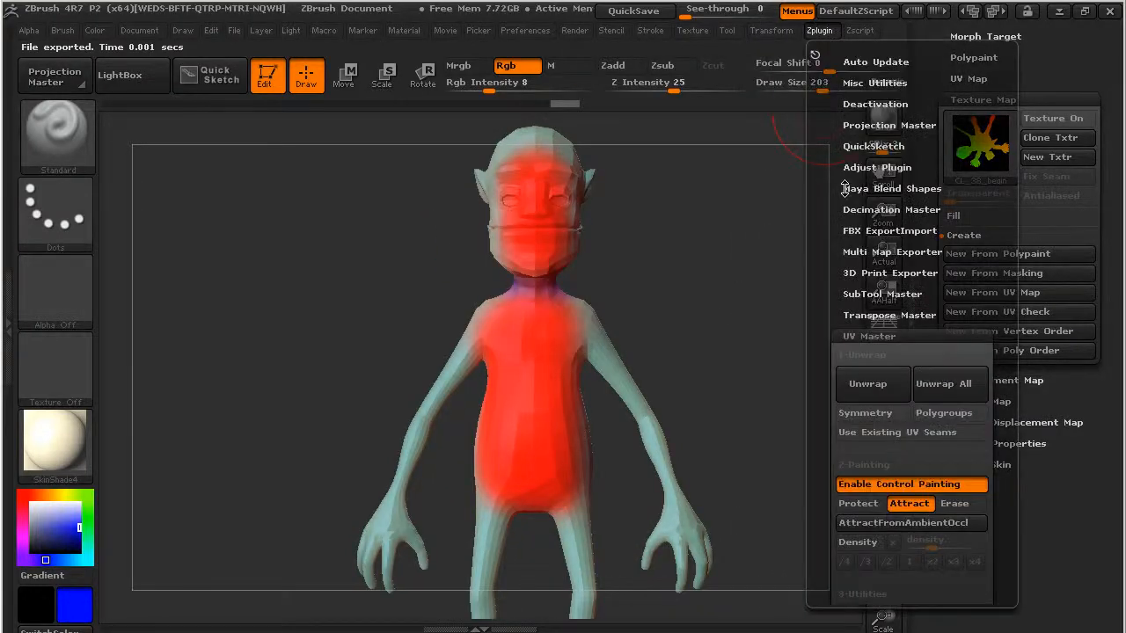
{"action": "left_click", "coordinate": [872, 504]}
{"action": "left_click_drag", "start_coordinate": [719, 412], "coordinate": [753, 358]}
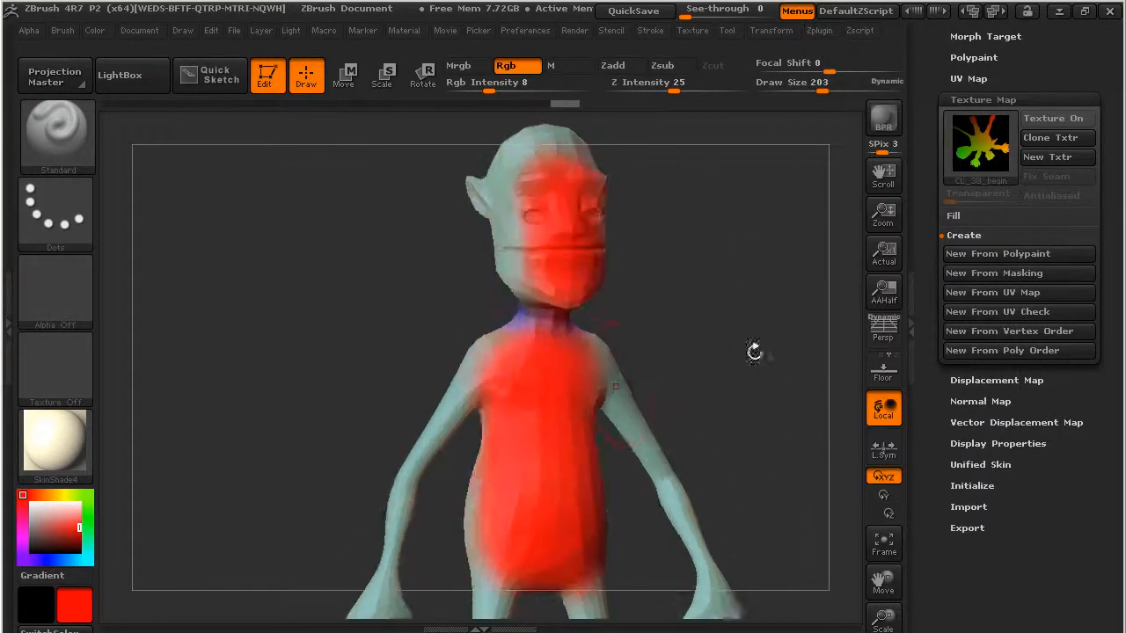
{"action": "left_click_drag", "start_coordinate": [729, 414], "coordinate": [766, 322]}
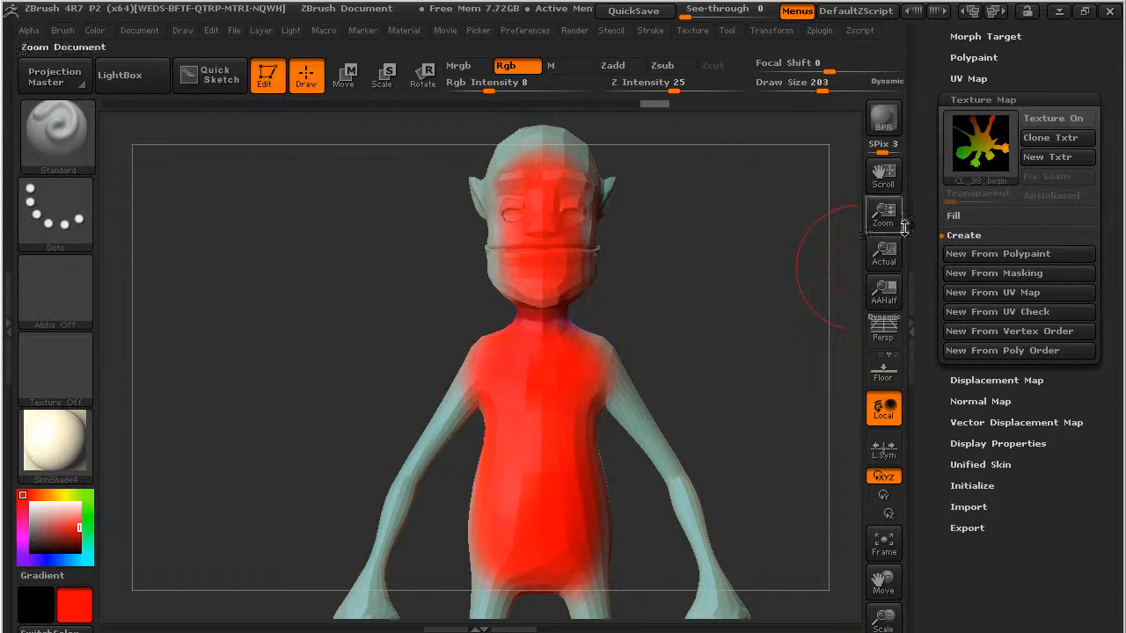
Unwrap the clone with the updated control painting and create a new texture from its UV map
{"action": "left_click", "coordinate": [819, 31]}
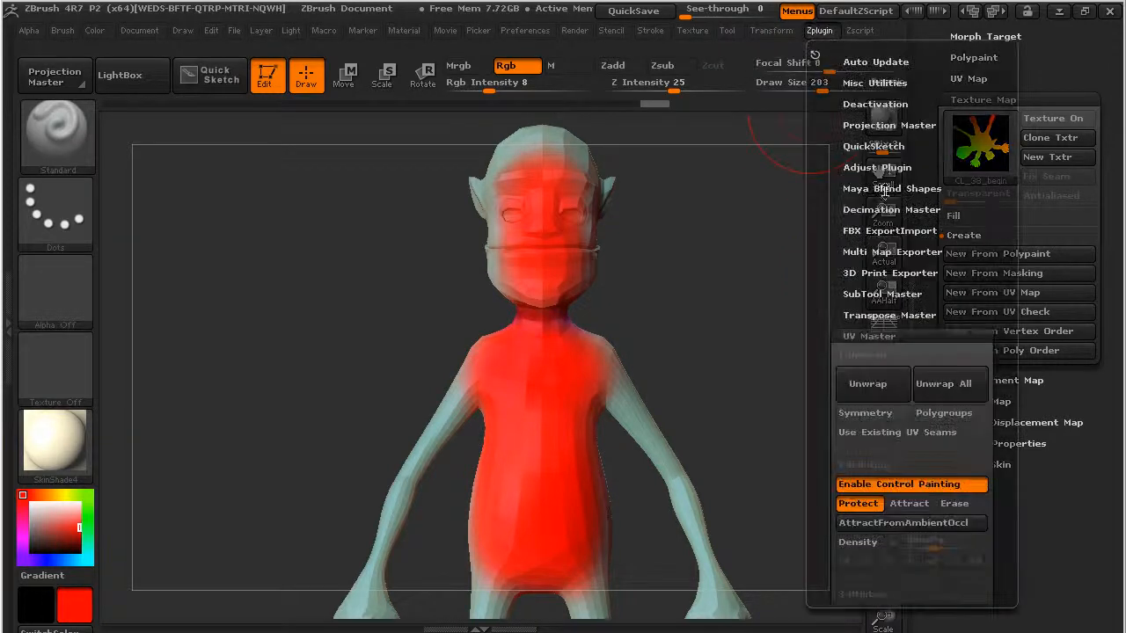
{"action": "left_click", "coordinate": [875, 392]}
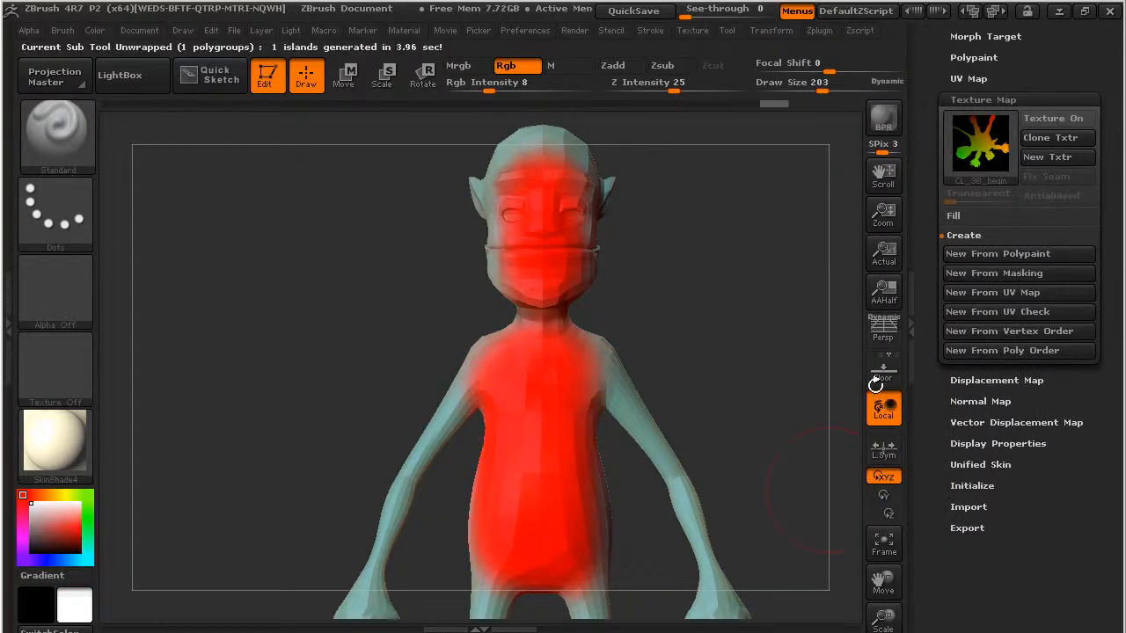
{"action": "left_click", "coordinate": [1025, 299]}
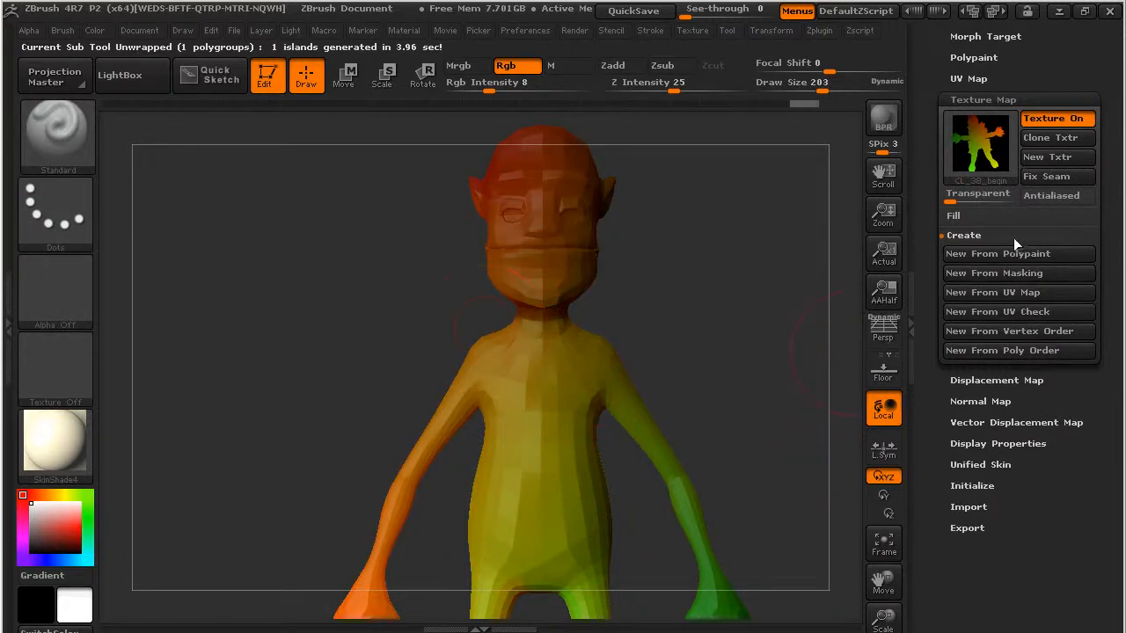
Copy the clone's UVs and switch to the original 38_begin_1 tool
{"action": "left_click", "coordinate": [832, 30]}
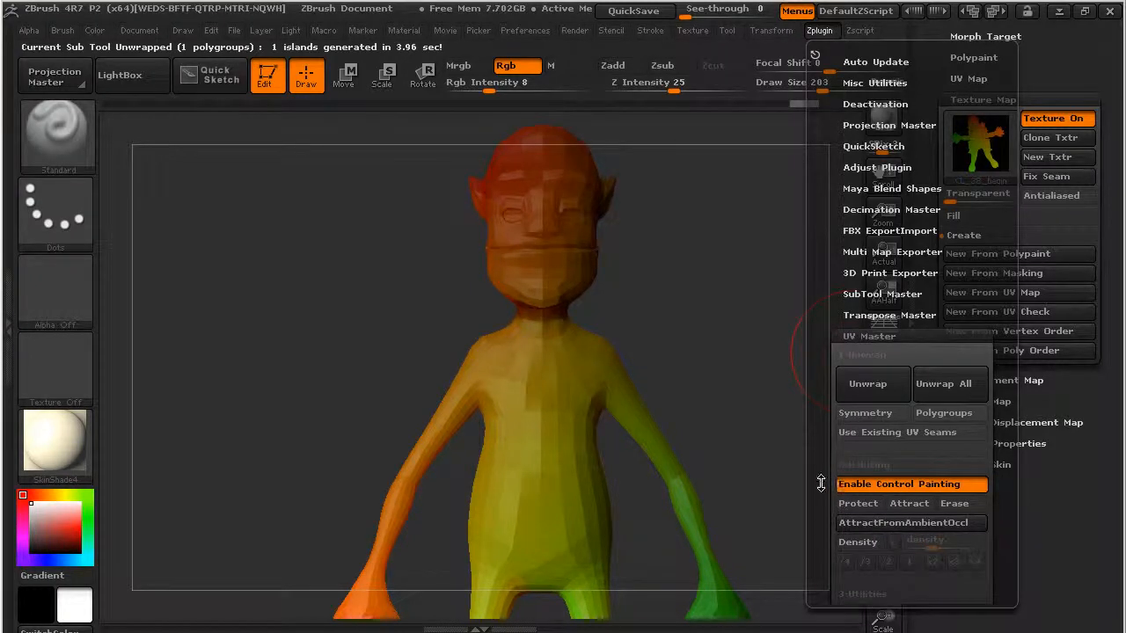
{"action": "left_click_drag", "start_coordinate": [825, 482], "coordinate": [825, 390]}
{"action": "left_click", "coordinate": [870, 465]}
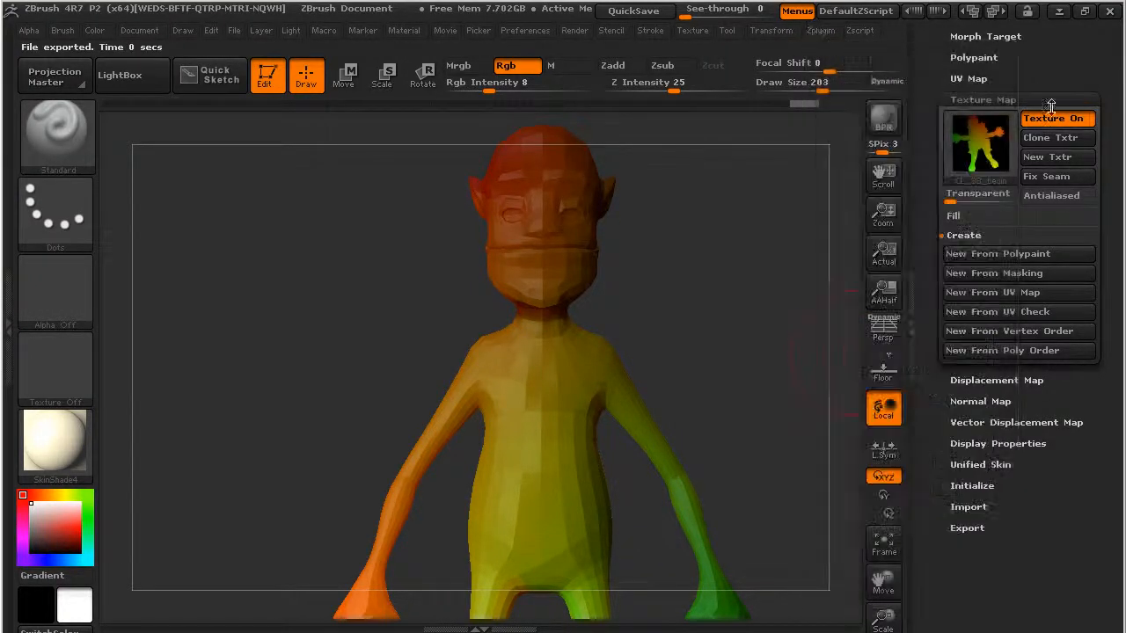
{"action": "left_click_drag", "start_coordinate": [942, 92], "coordinate": [937, 275]}
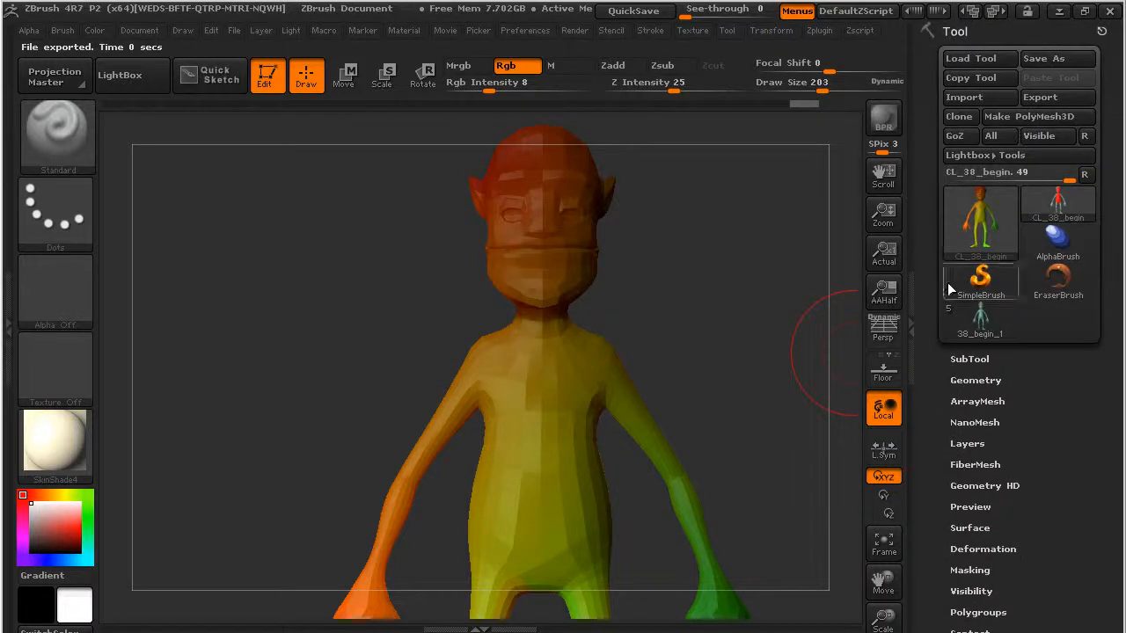
{"action": "left_click", "coordinate": [983, 326]}
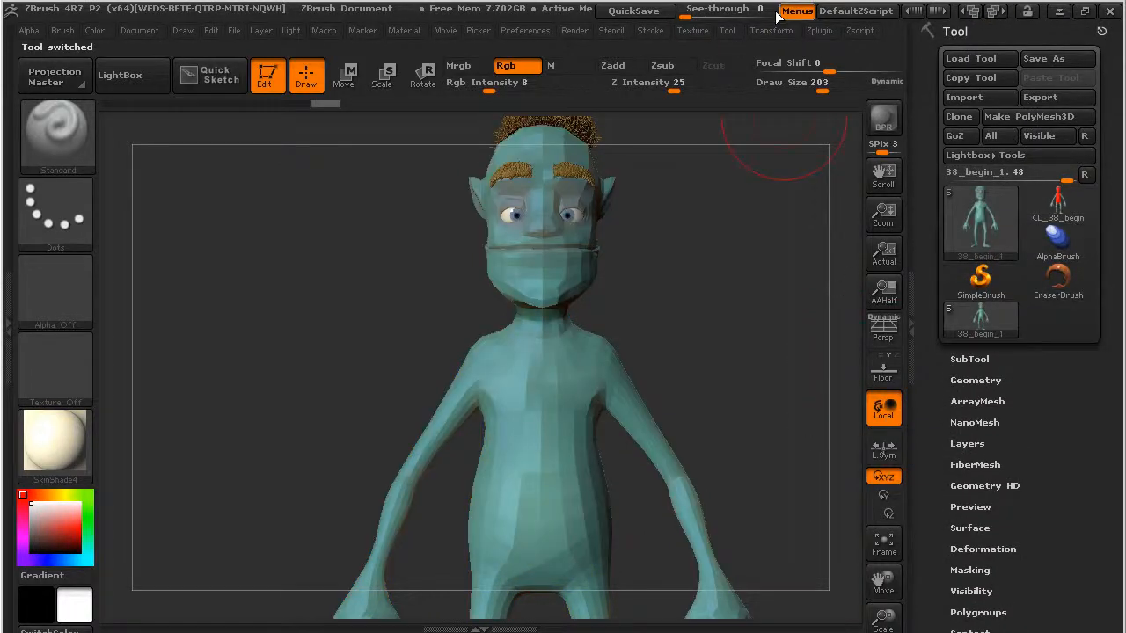
Paste the copied UVs onto the body of the original character
{"action": "left_click", "coordinate": [819, 30]}
{"action": "scroll", "coordinate": [840, 532], "scroll_direction": "down", "scroll_amount": 5}
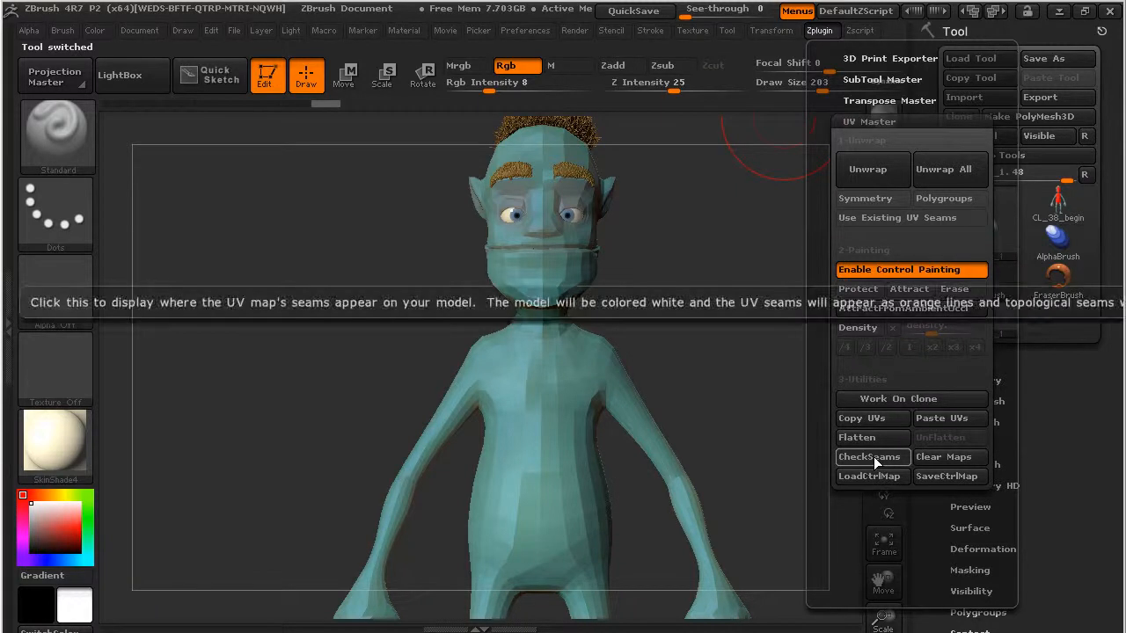
{"action": "left_click_drag", "start_coordinate": [941, 417], "coordinate": [736, 395], "text": "ctrl+alt"}
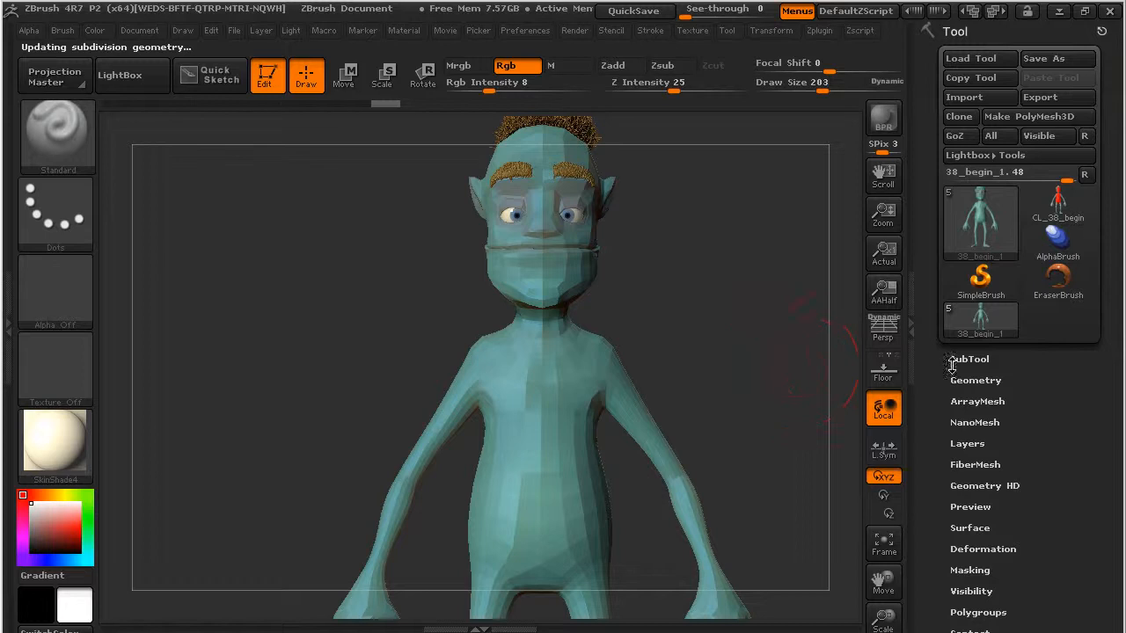
Raise the body's geometry to subdivision level 6
{"action": "left_click", "coordinate": [968, 358]}
{"action": "scroll", "coordinate": [990, 369], "scroll_direction": "down", "scroll_amount": 5}
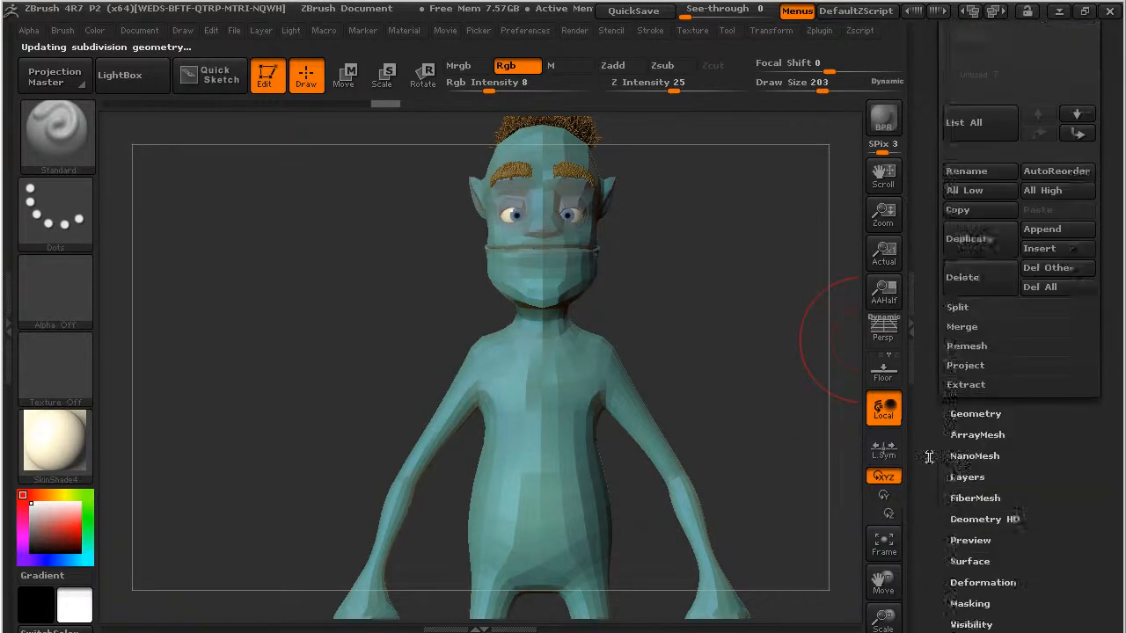
{"action": "left_click", "coordinate": [976, 355]}
{"action": "scroll", "coordinate": [990, 361], "scroll_direction": "down", "scroll_amount": 5}
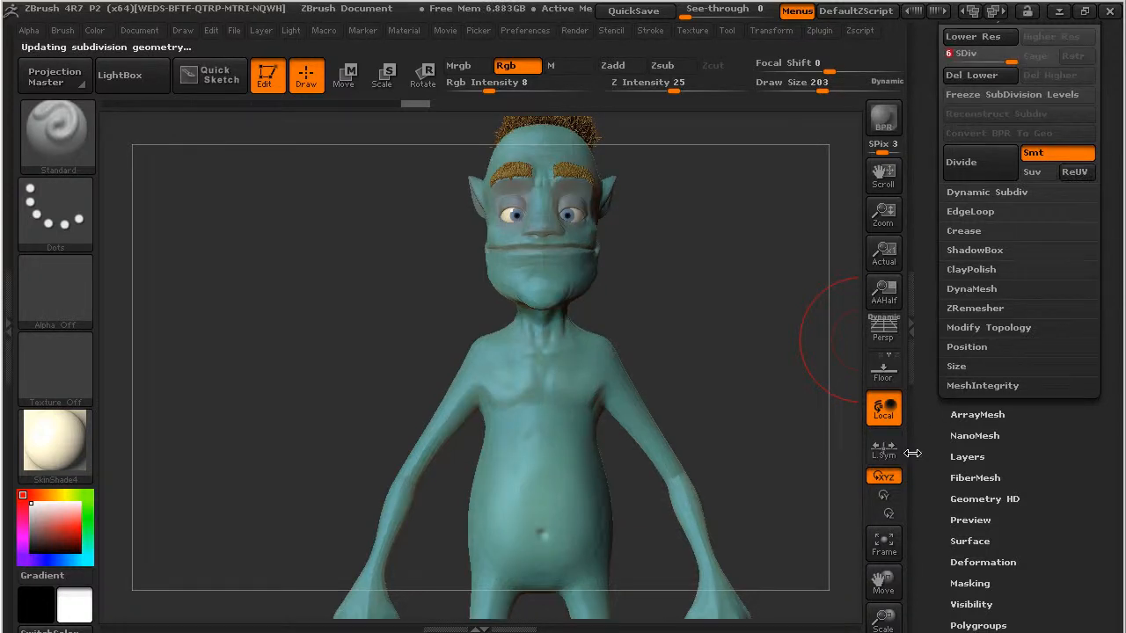
Create a new texture map from the body's polypaint and preview it alongside the model
{"action": "scroll", "coordinate": [930, 506], "scroll_direction": "down", "scroll_amount": 6}
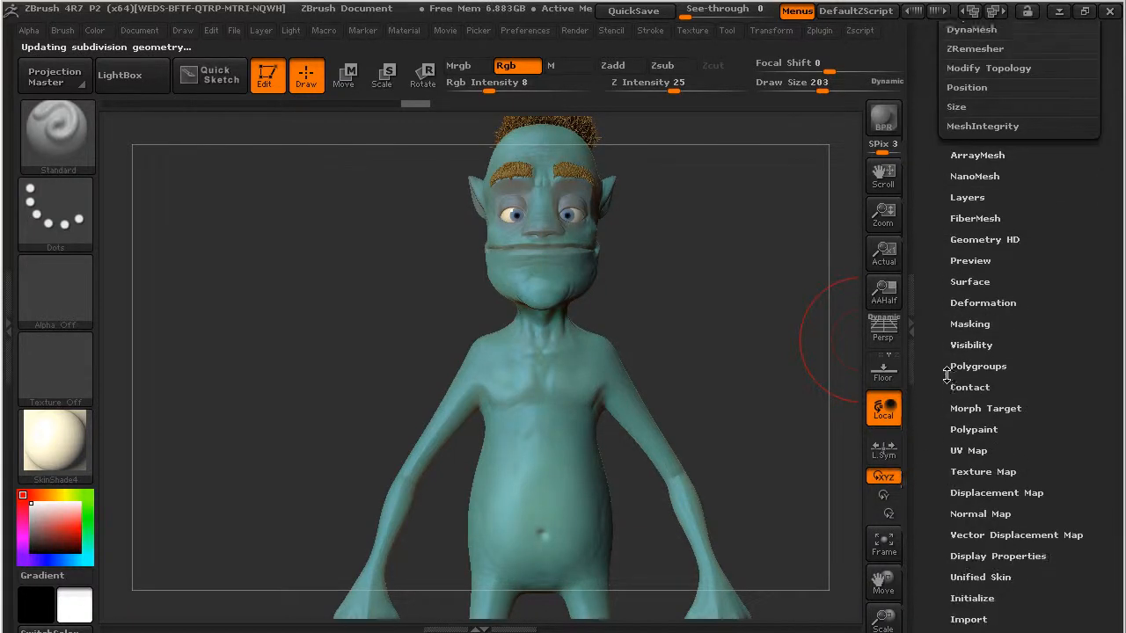
{"action": "left_click", "coordinate": [979, 461]}
{"action": "left_click", "coordinate": [963, 343]}
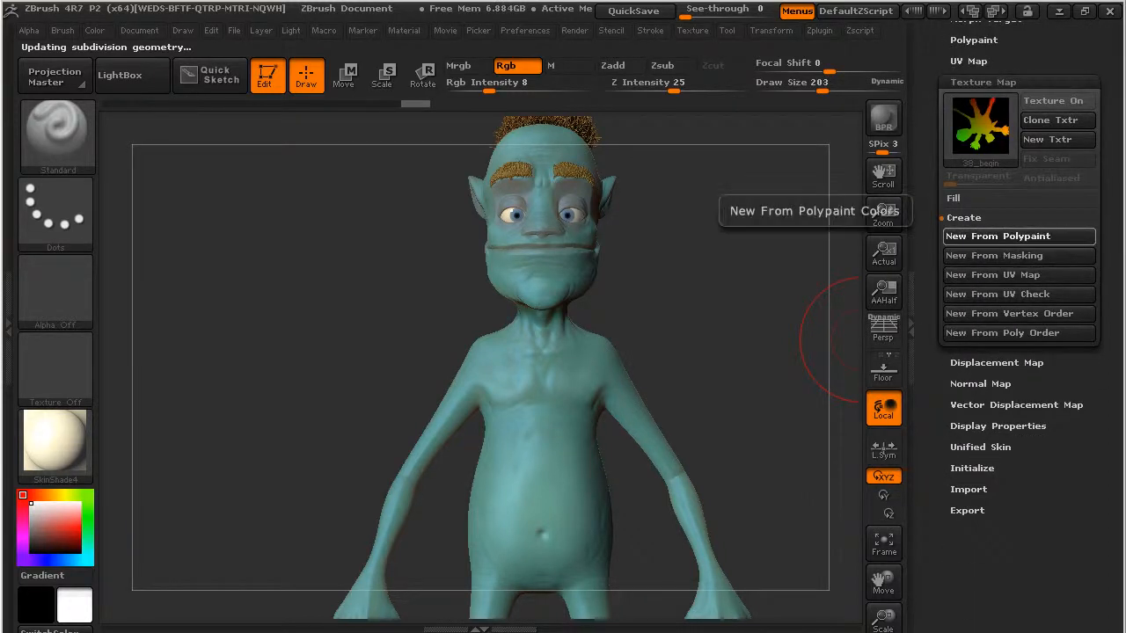
{"action": "left_click", "coordinate": [997, 235]}
{"action": "mouse_move", "coordinate": [992, 144]}
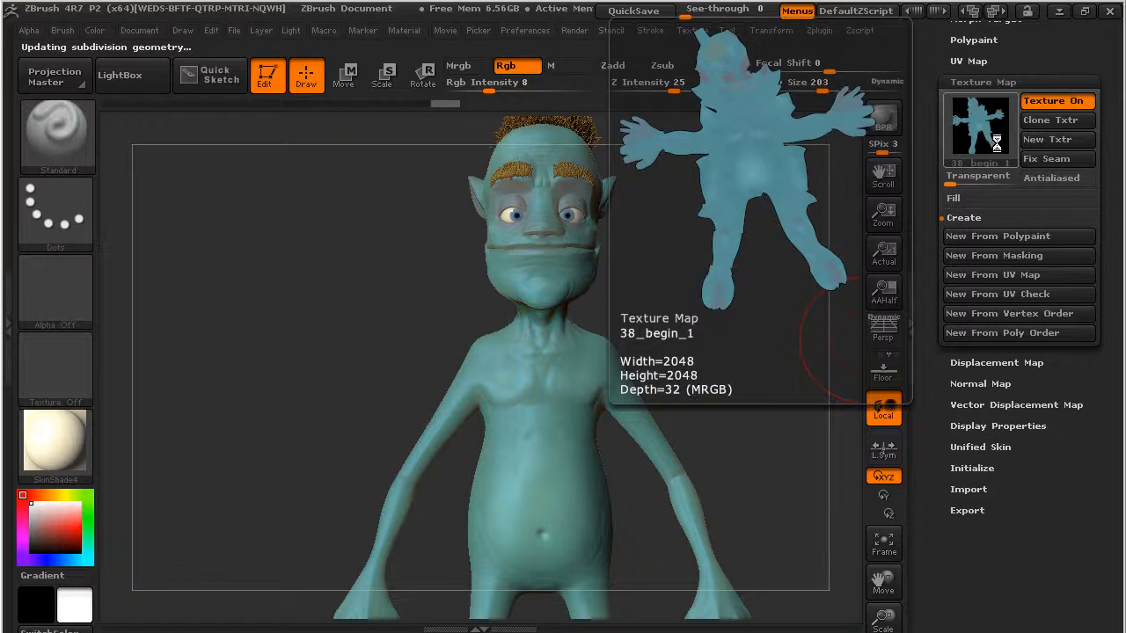
{"action": "left_click_drag", "start_coordinate": [767, 245], "coordinate": [759, 350], "text": "alt"}
{"action": "mouse_move", "coordinate": [987, 129]}
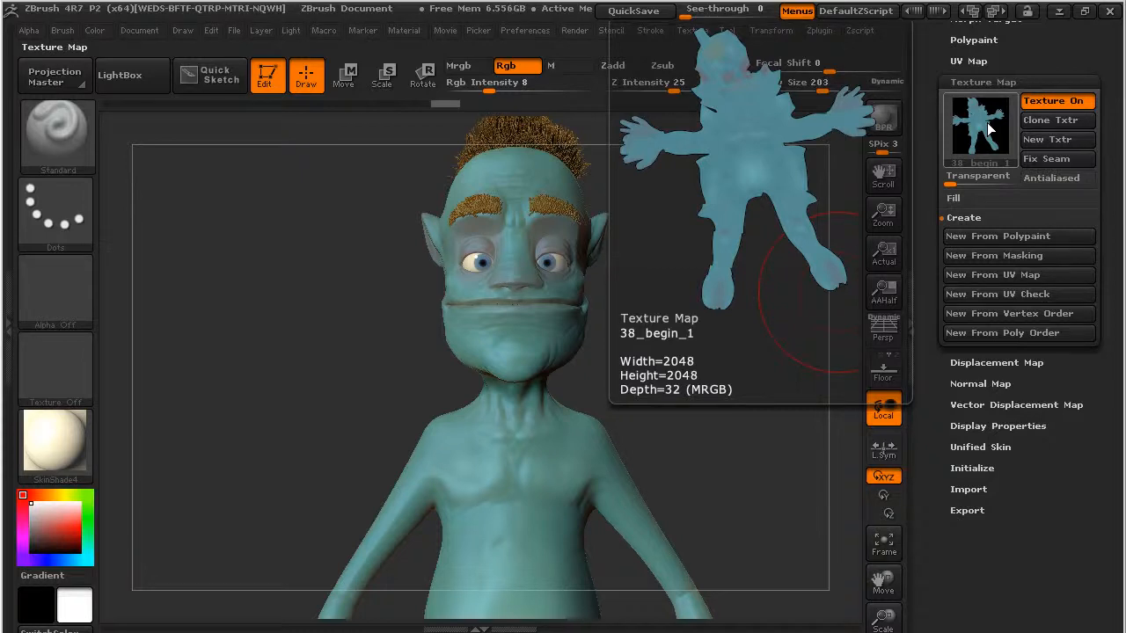
{"action": "left_click_drag", "start_coordinate": [807, 329], "coordinate": [711, 266], "text": "alt"}
{"action": "left_click", "coordinate": [989, 85]}
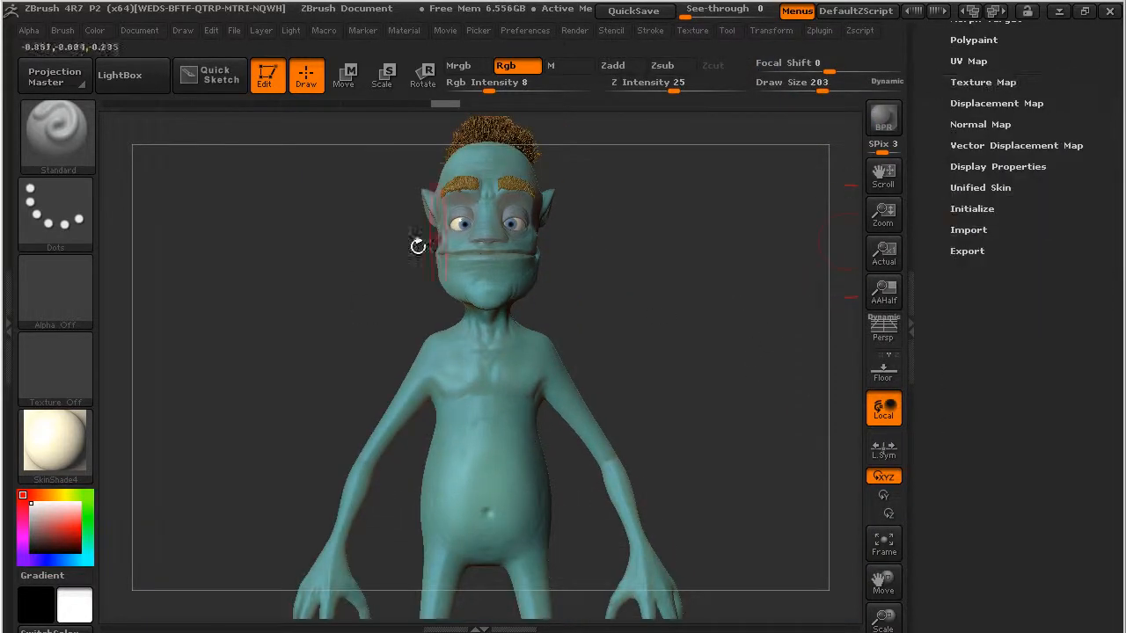
Lower the body's geometry to subdivision level 1
{"action": "left_click_drag", "start_coordinate": [935, 77], "coordinate": [923, 259]}
{"action": "left_click", "coordinate": [981, 331]}
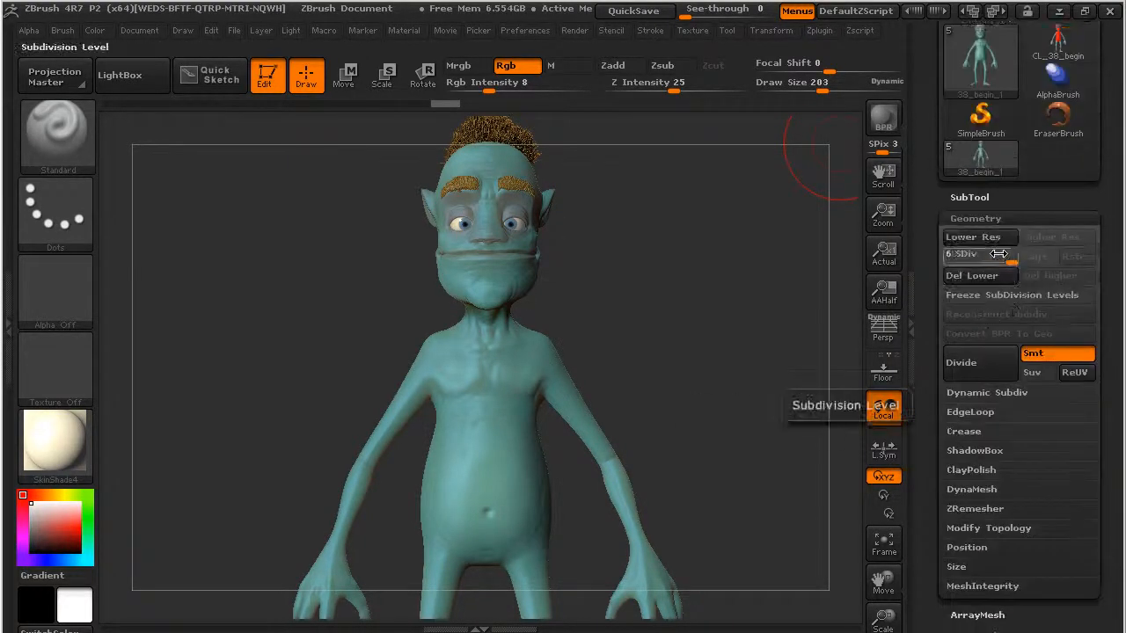
{"action": "left_click_drag", "start_coordinate": [943, 274], "coordinate": [944, 275]}
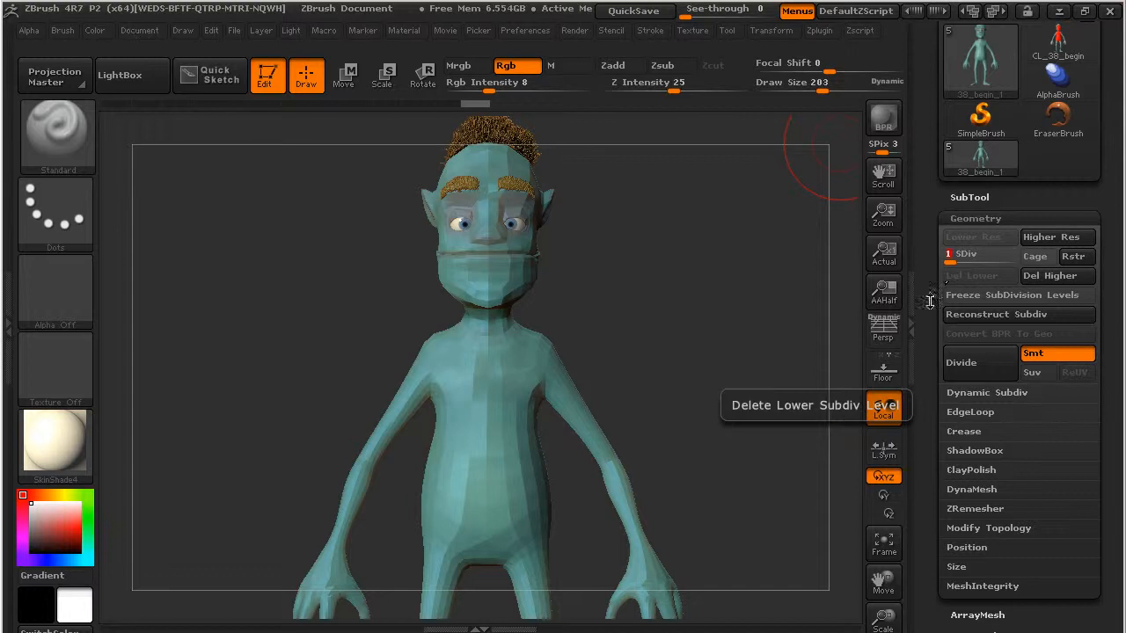
{"action": "left_click_drag", "start_coordinate": [929, 319], "coordinate": [895, 156]}
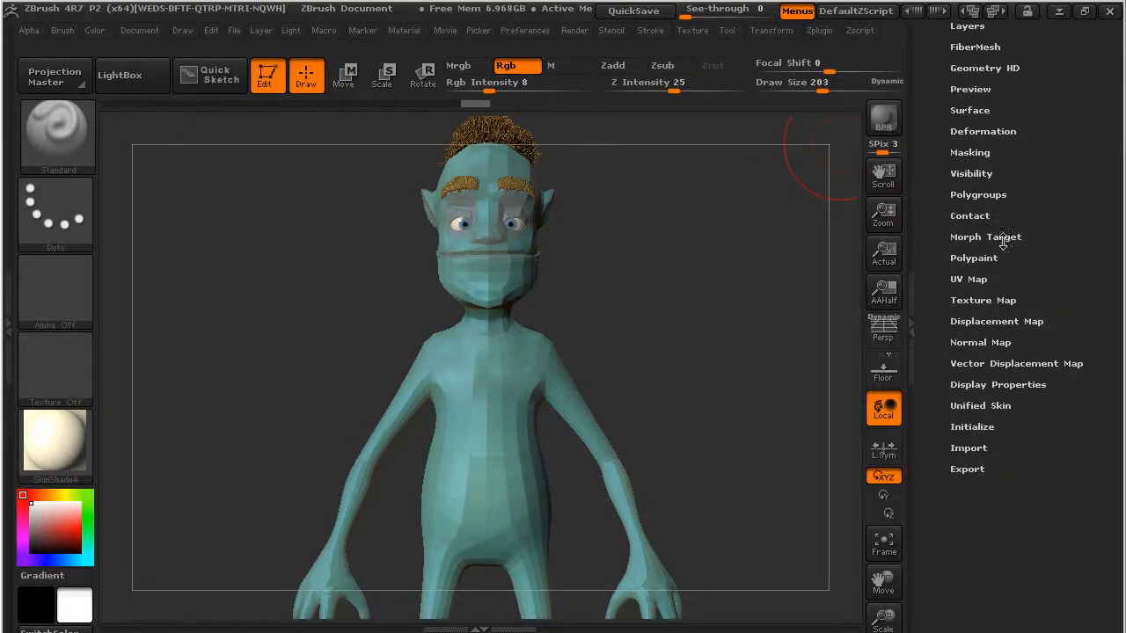
Create a tangent normal map for the body with SmoothUV and SNormals on, and preview the map
{"action": "left_click", "coordinate": [1002, 343]}
{"action": "scroll", "coordinate": [1042, 361], "scroll_direction": "up", "scroll_amount": 5}
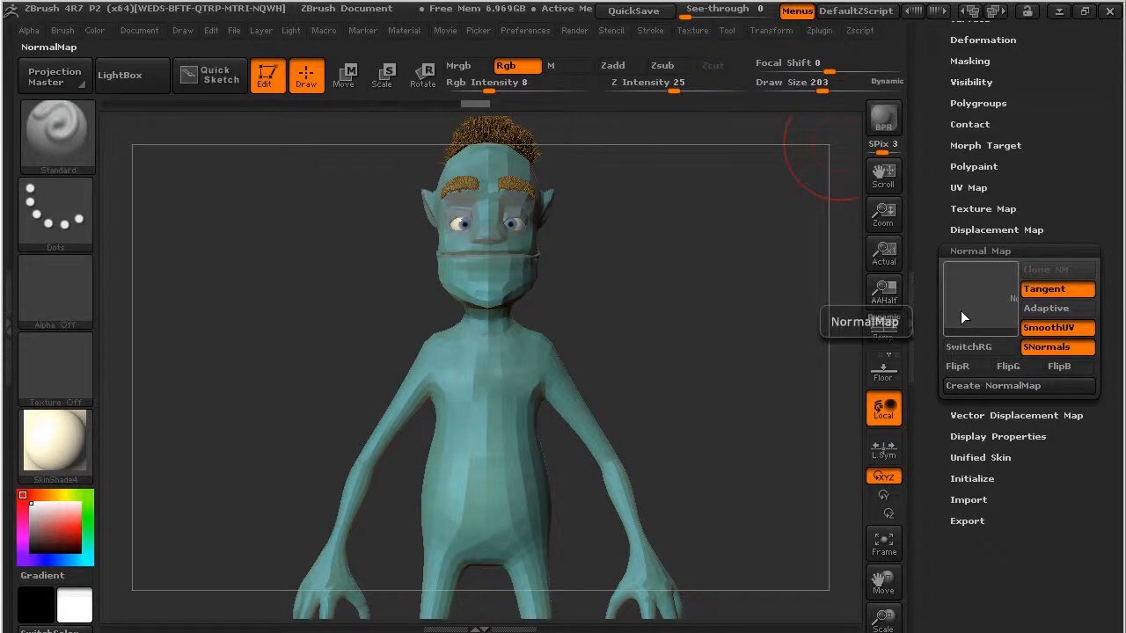
{"action": "left_click", "coordinate": [985, 387]}
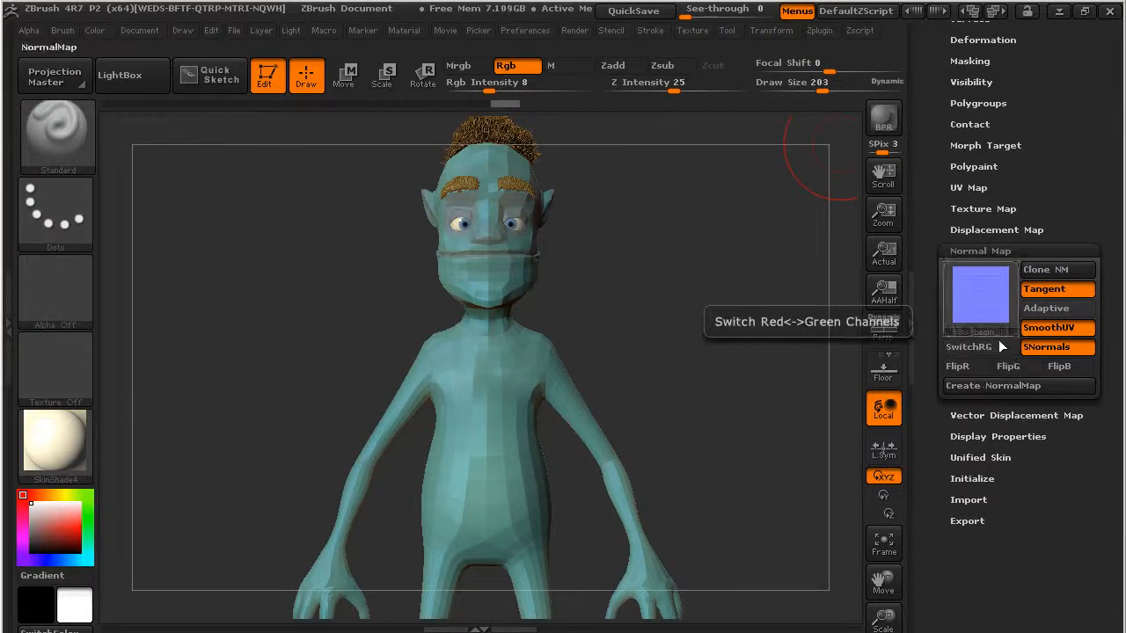
{"action": "mouse_move", "coordinate": [986, 299]}
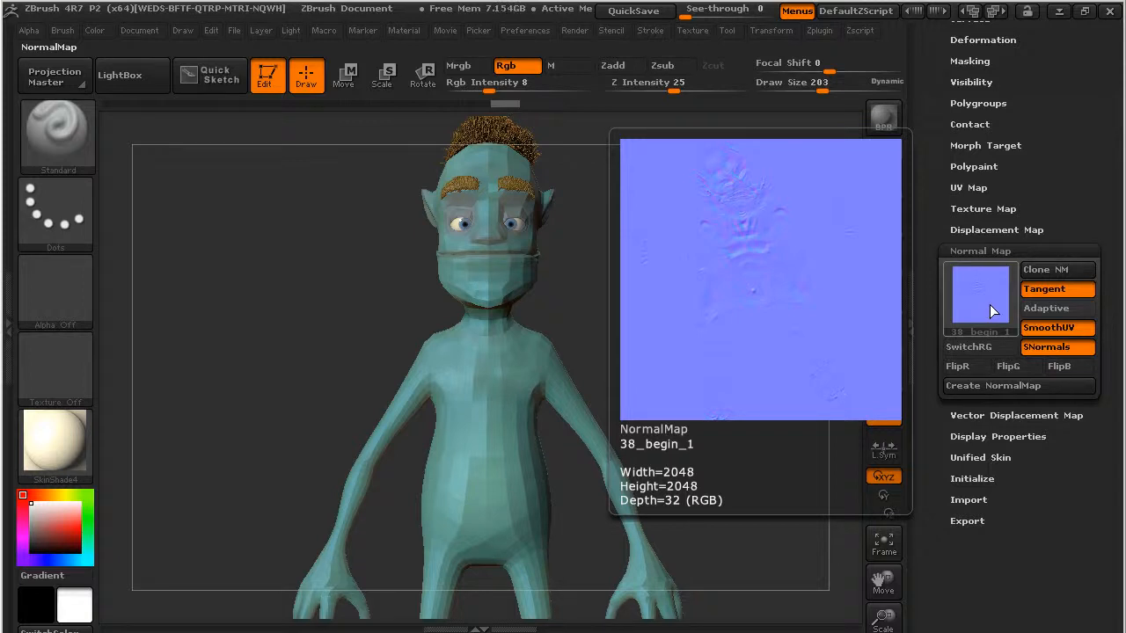
{"action": "left_click_drag", "start_coordinate": [924, 166], "coordinate": [935, 339]}
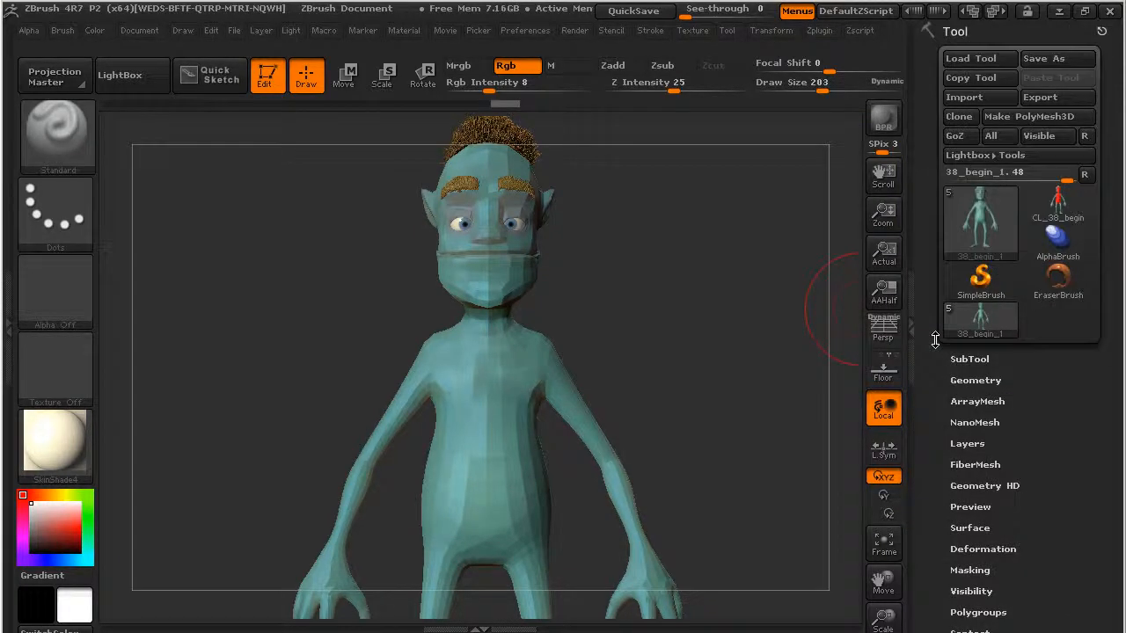